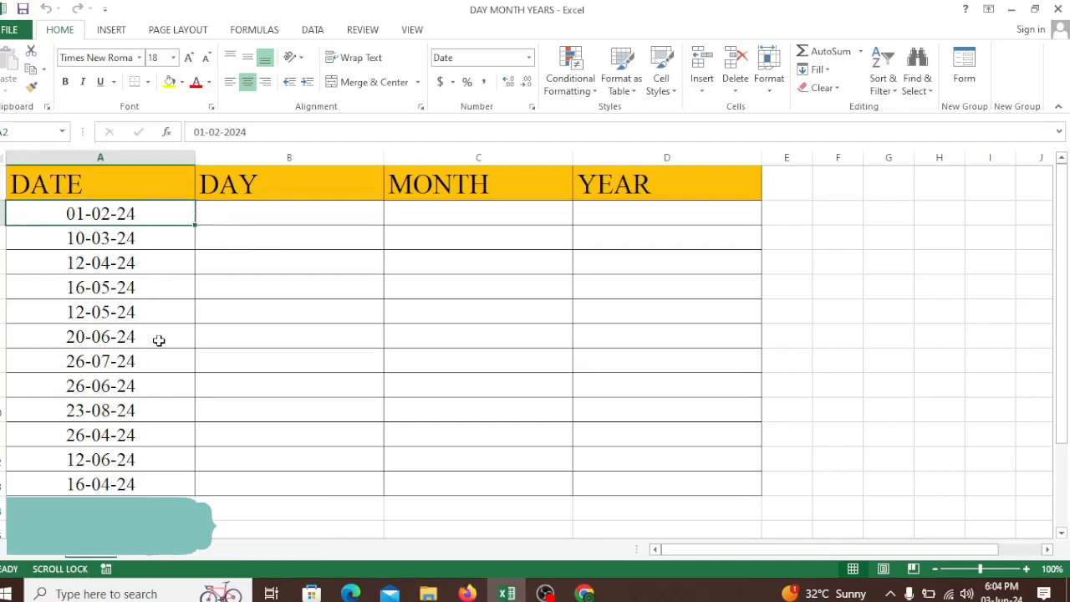
Step: Examine the DATE, DAY, MONTH and YEAR headers and the first row of cells beneath them
{"action": "left_click", "coordinate": [139, 176]}
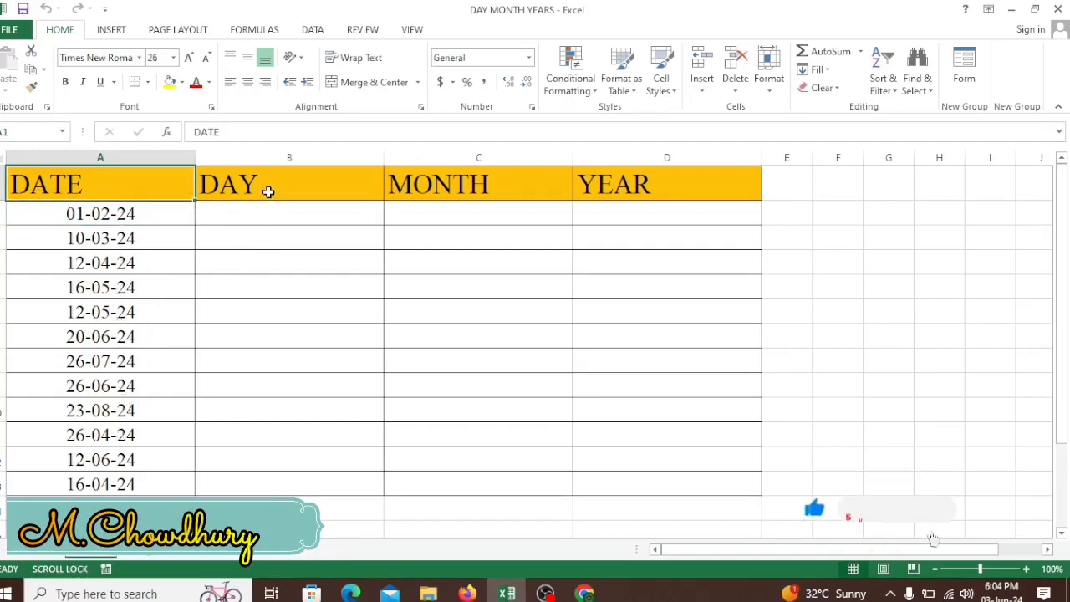
{"action": "left_click", "coordinate": [267, 191]}
{"action": "left_click", "coordinate": [420, 187]}
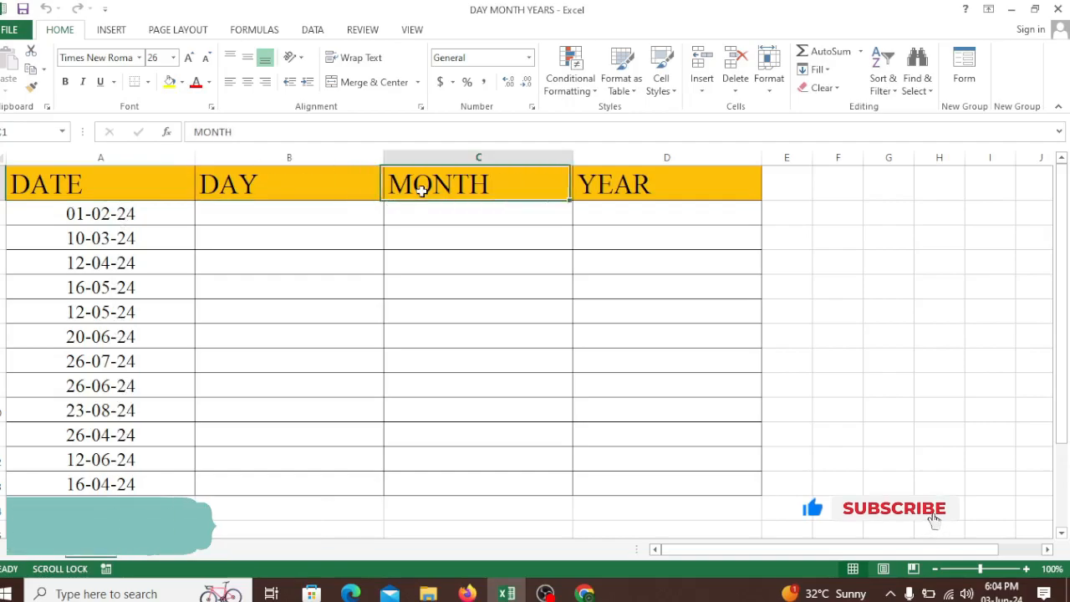
{"action": "left_click", "coordinate": [623, 198]}
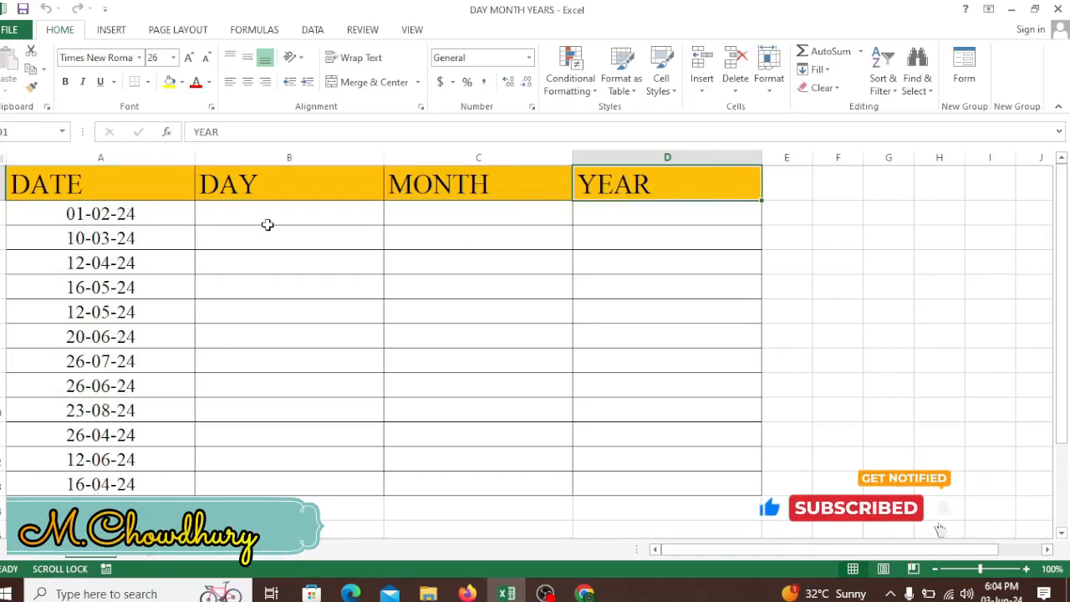
{"action": "left_click", "coordinate": [267, 224]}
{"action": "left_click", "coordinate": [482, 215]}
{"action": "left_click", "coordinate": [630, 224]}
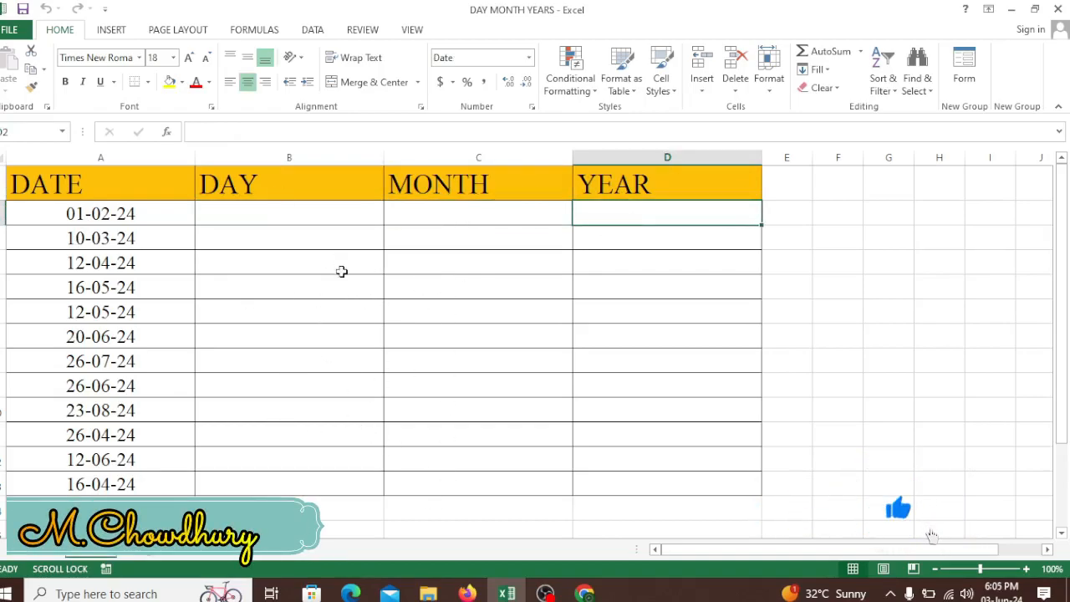
{"action": "left_click", "coordinate": [332, 220]}
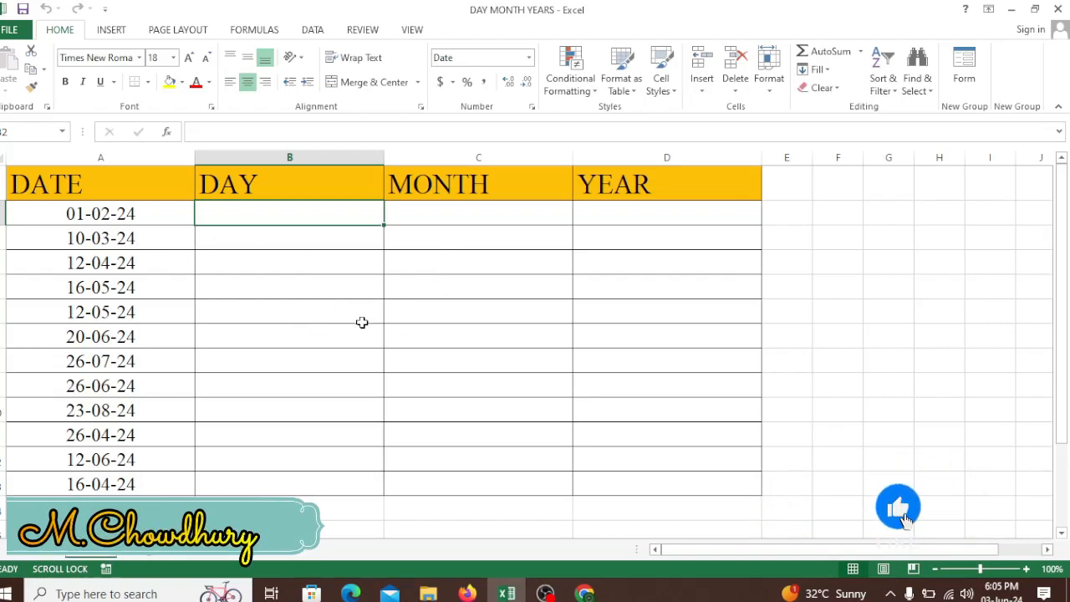
{"action": "left_click", "coordinate": [102, 210]}
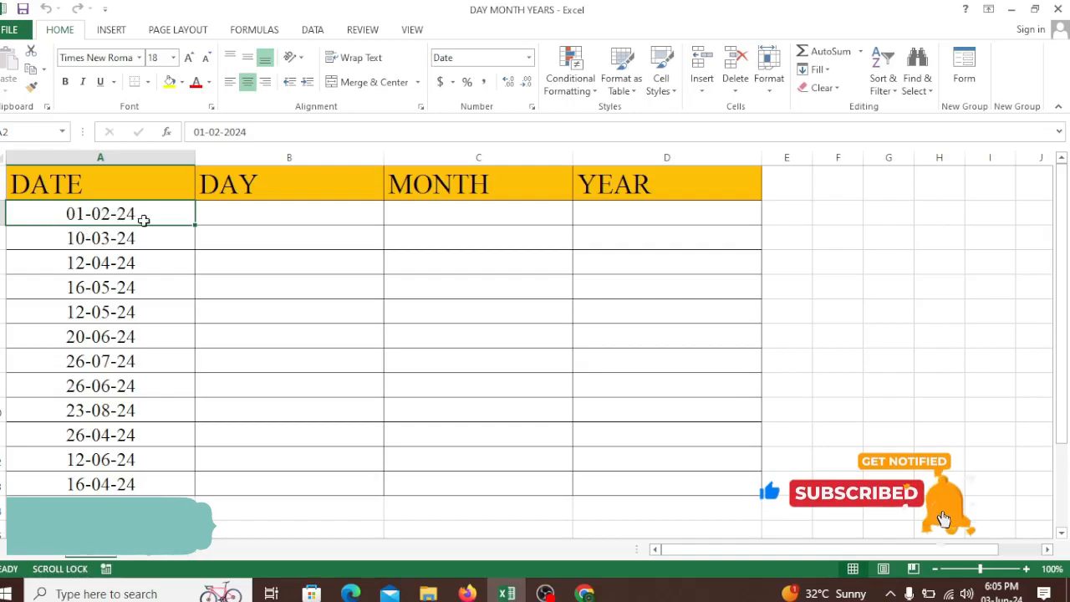
Step: Copy all the dates in the DATE column, from 01-02-24 down to 16-04-24
{"action": "left_click_drag", "start_coordinate": [100, 213], "coordinate": [108, 485]}
{"action": "key", "text": "ctrl+c"}
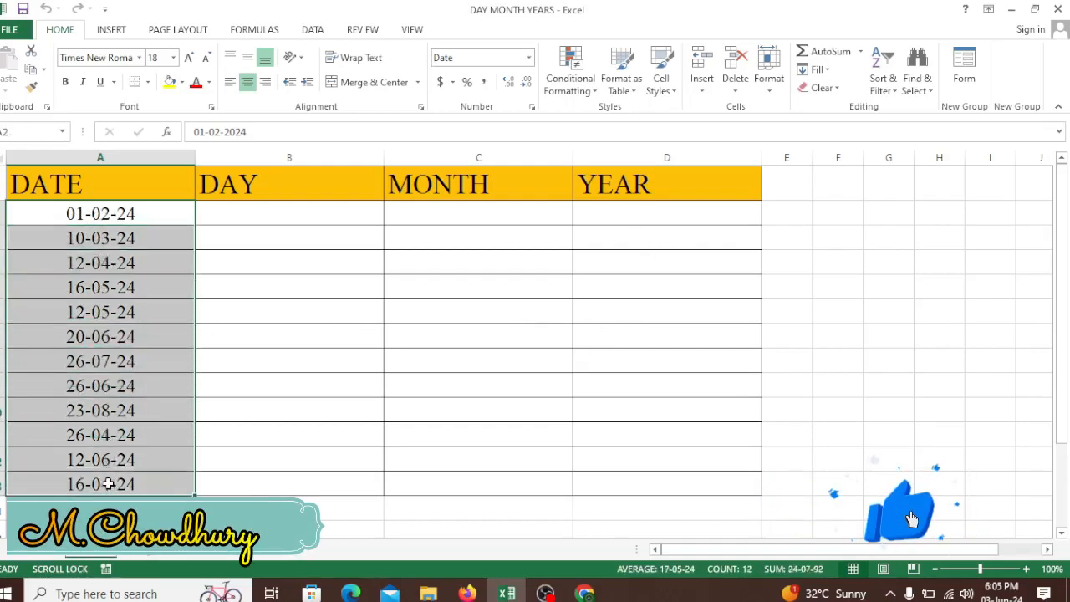
{"action": "key", "text": "ctrl+q"}
{"action": "right_click", "coordinate": [117, 328]}
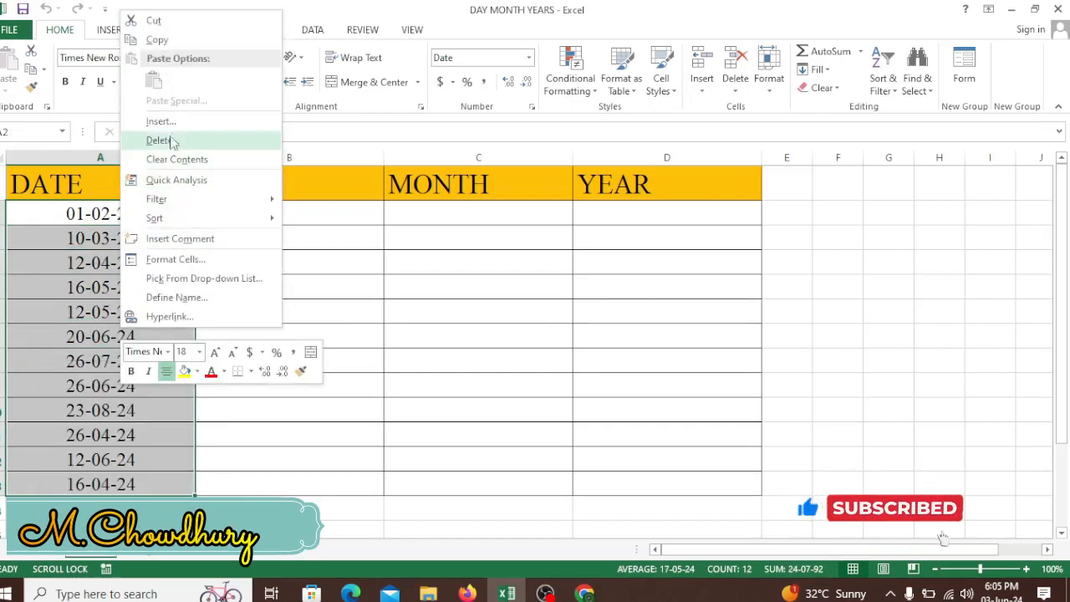
{"action": "left_click", "coordinate": [158, 40]}
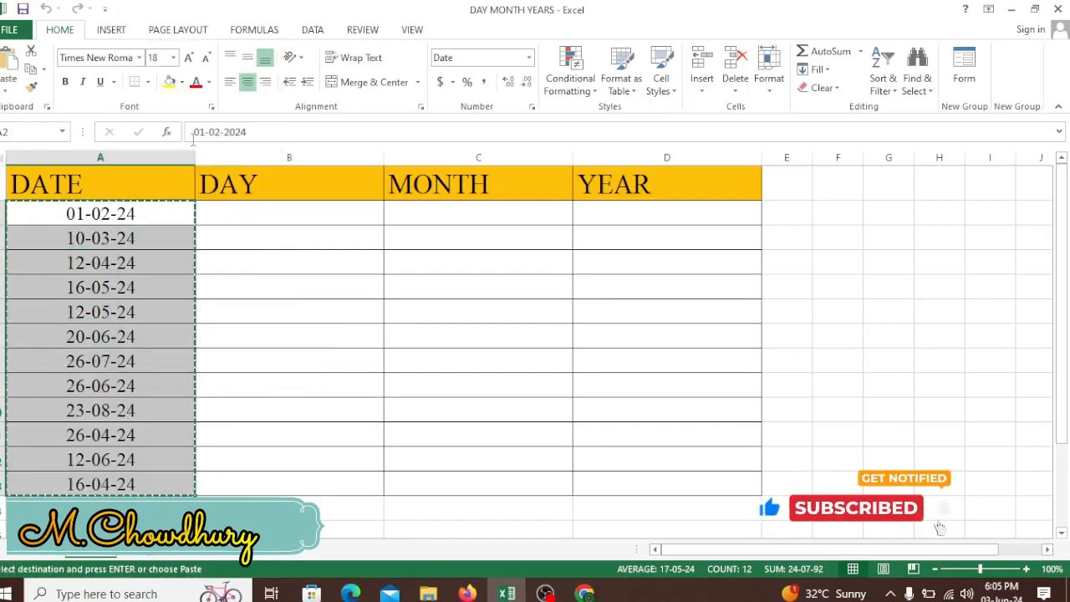
Step: Try pasting the copied dates separately into the DAY, MONTH and YEAR columns, and undo the pastes
{"action": "left_click", "coordinate": [278, 217]}
{"action": "key", "text": "ctrl+v"}
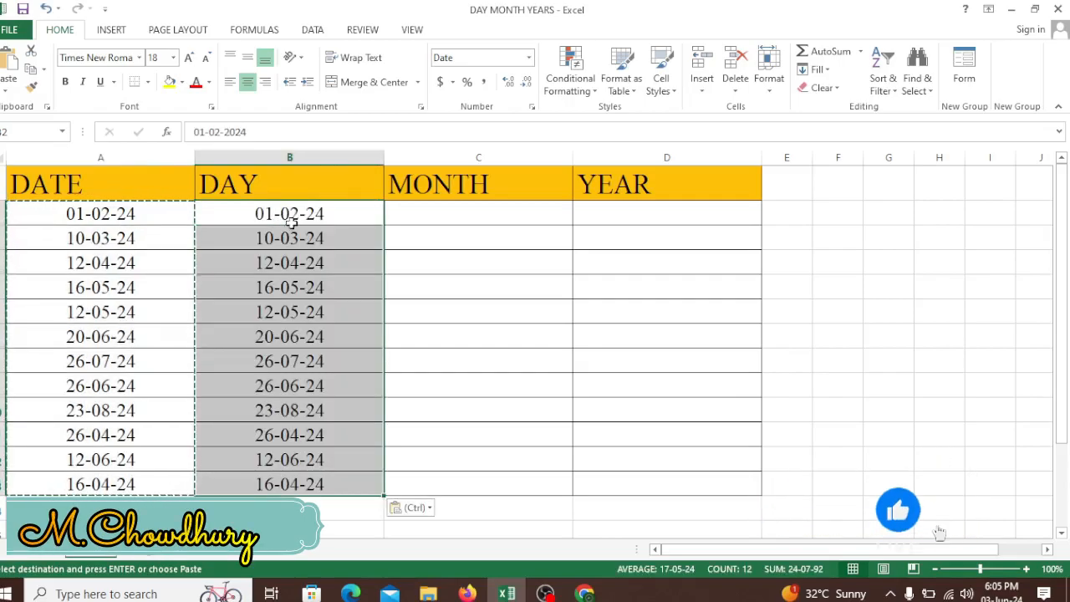
{"action": "left_click", "coordinate": [432, 214]}
{"action": "key", "text": "ctrl+v"}
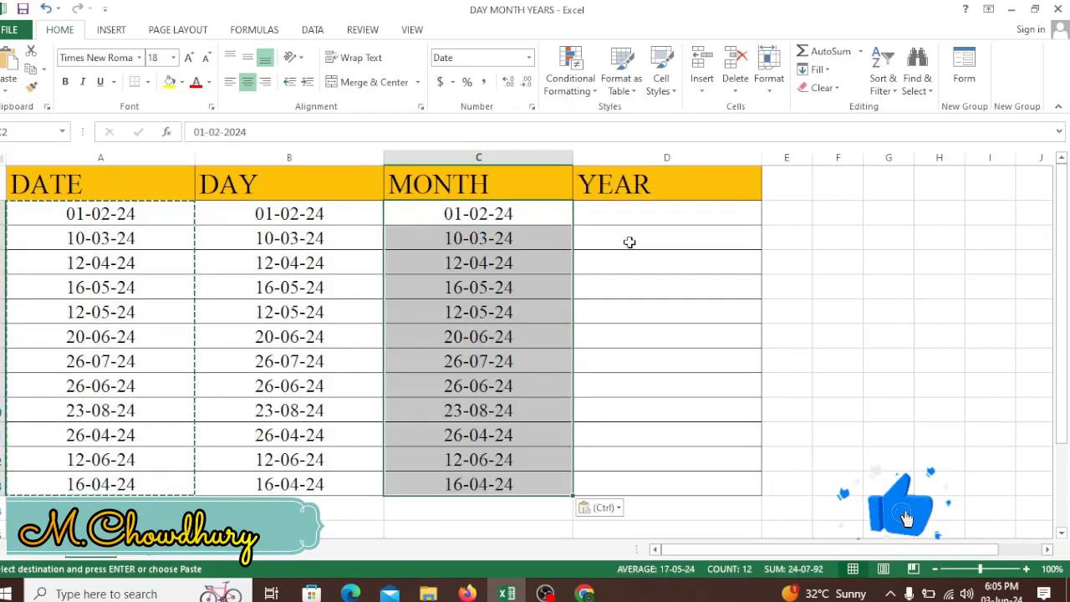
{"action": "left_click", "coordinate": [651, 220]}
{"action": "key", "text": "ctrl+v"}
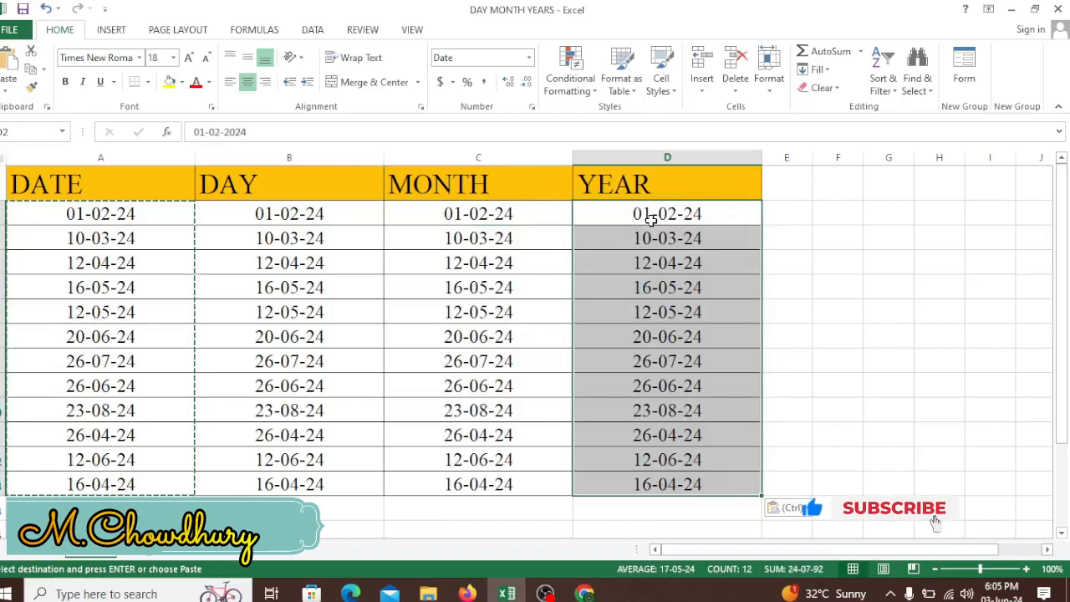
{"action": "key", "text": "Delete"}
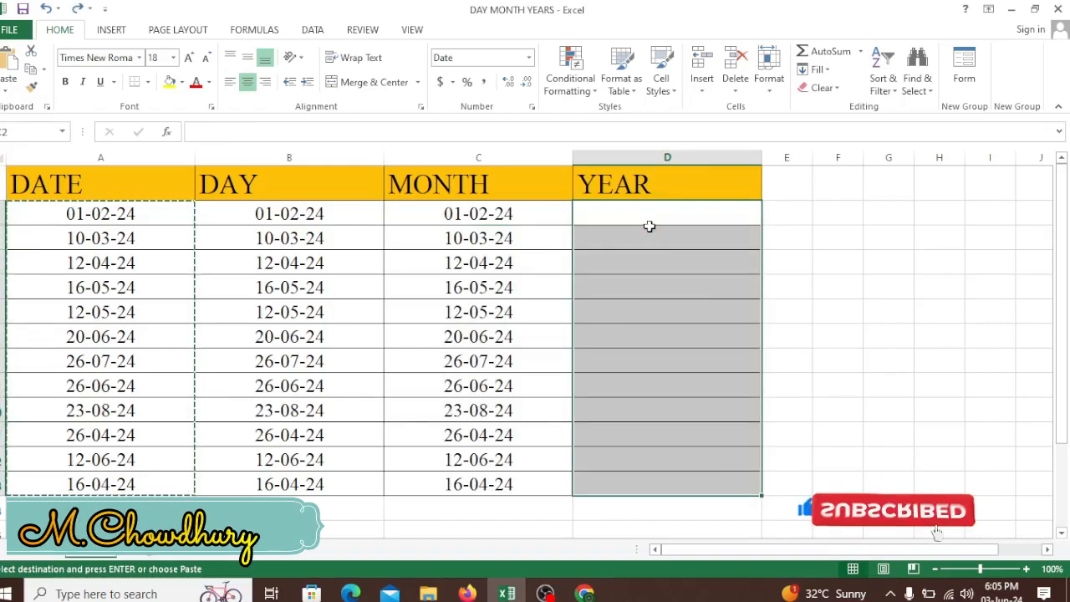
{"action": "key", "text": "ctrl+z"}
{"action": "key", "text": "ctrl+z"}
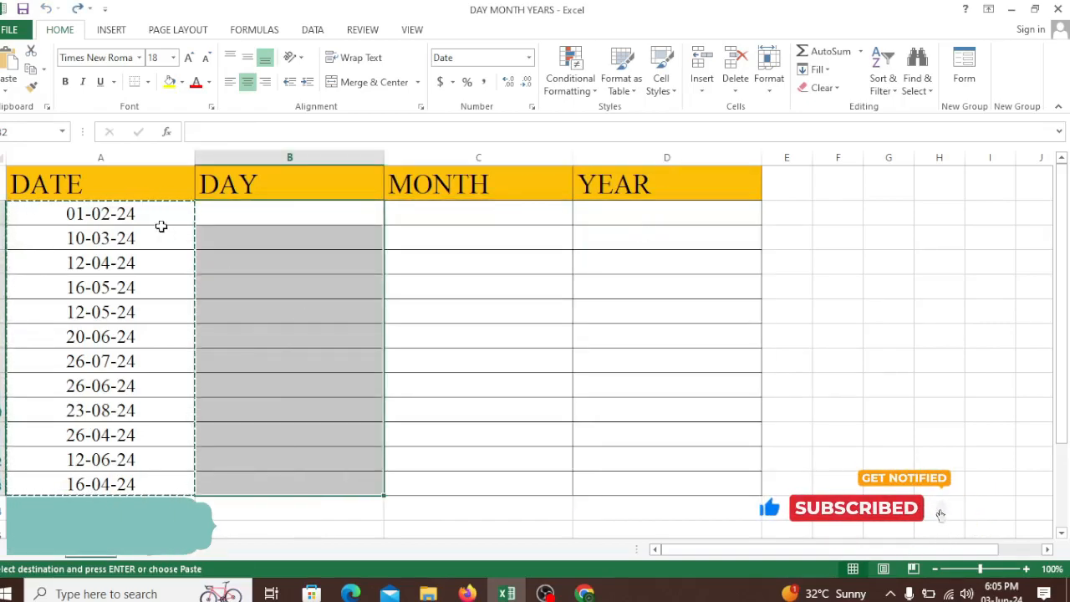
Step: Paste the copied dates into the DAY, MONTH and YEAR columns at once and end the copy mode
{"action": "left_click_drag", "start_coordinate": [294, 217], "coordinate": [640, 479]}
{"action": "key", "text": "ctrl+v"}
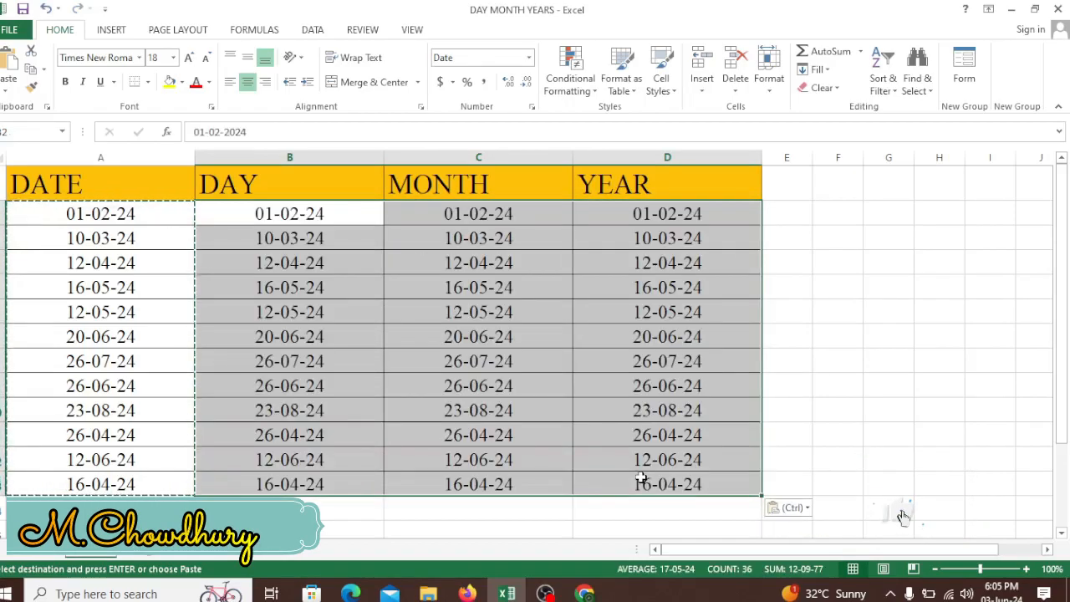
{"action": "left_click", "coordinate": [560, 369]}
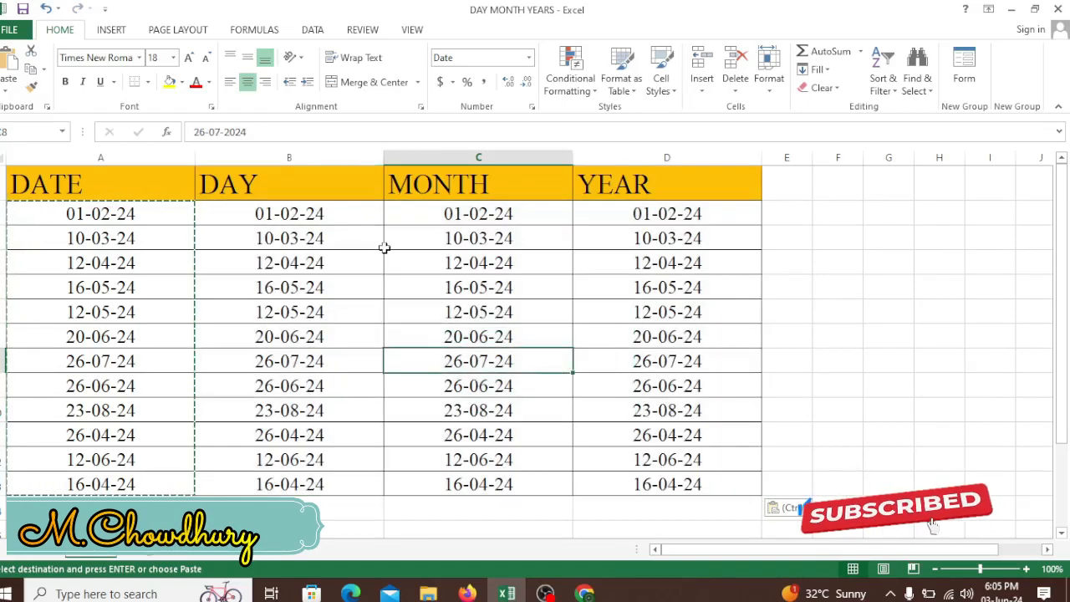
{"action": "left_click", "coordinate": [408, 260]}
{"action": "key", "text": "Escape"}
{"action": "left_click", "coordinate": [406, 309]}
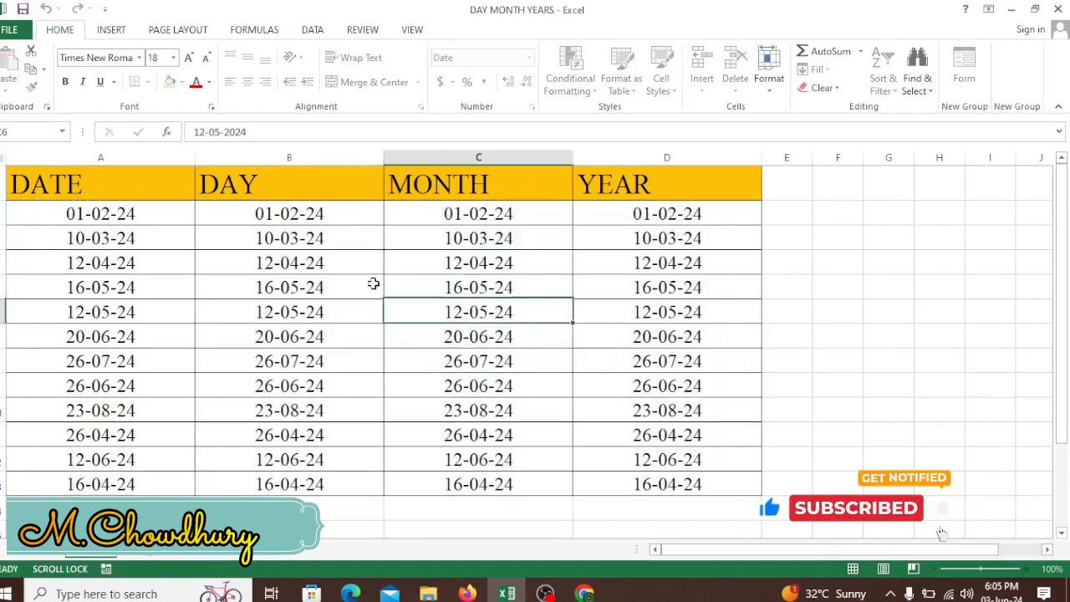
Step: Apply the custom number format dd to all dates in the DAY column
{"action": "left_click", "coordinate": [324, 211]}
{"action": "left_click_drag", "start_coordinate": [323, 211], "coordinate": [318, 481]}
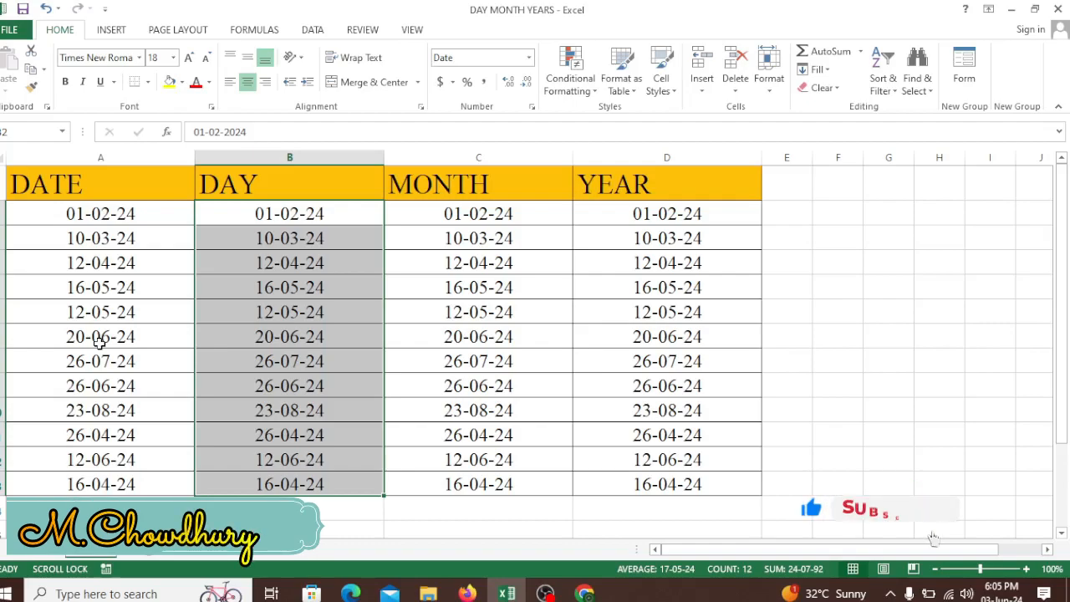
{"action": "key", "text": "ctrl+1"}
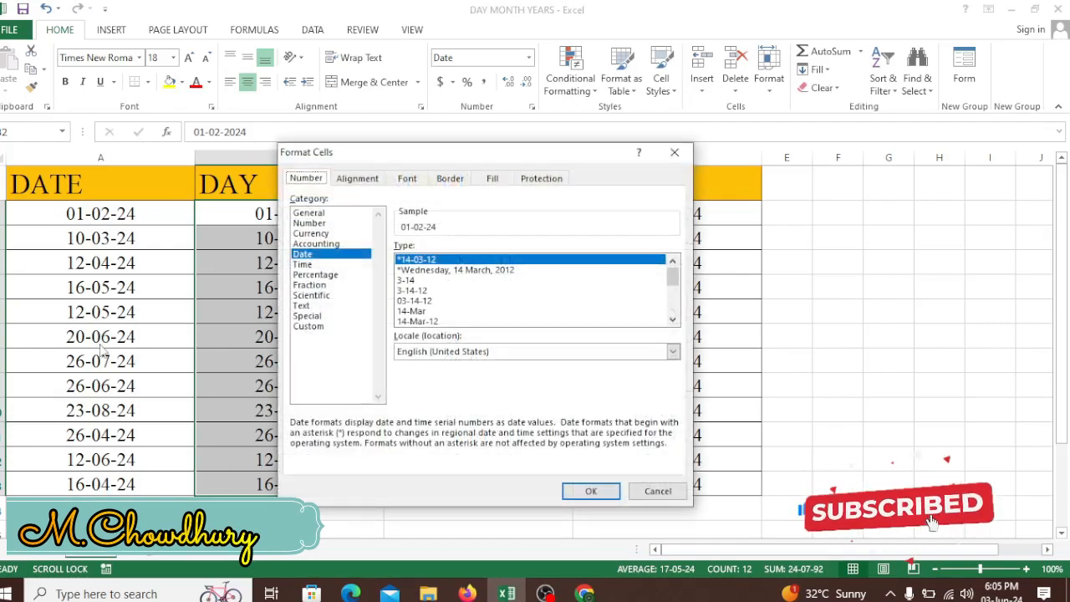
{"action": "left_click_drag", "start_coordinate": [412, 154], "coordinate": [510, 115]}
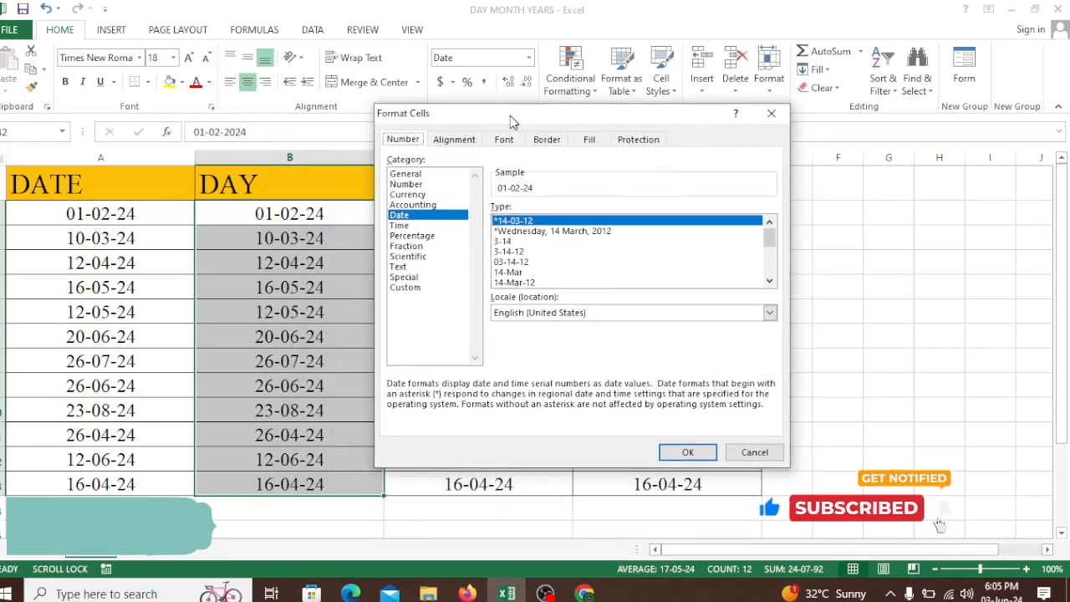
{"action": "left_click", "coordinate": [407, 288]}
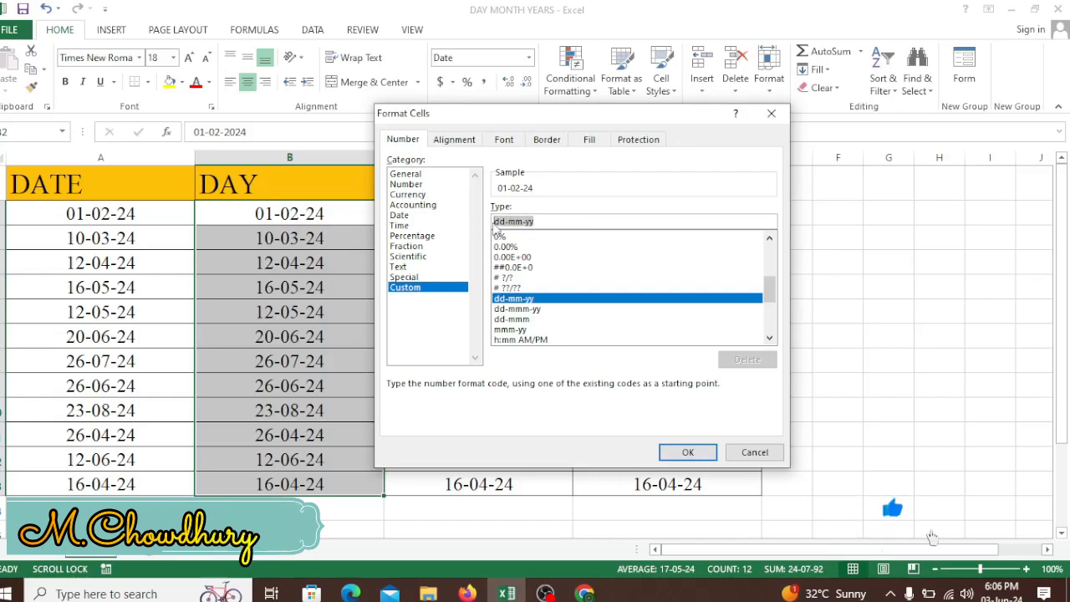
{"action": "type", "text": "dd"}
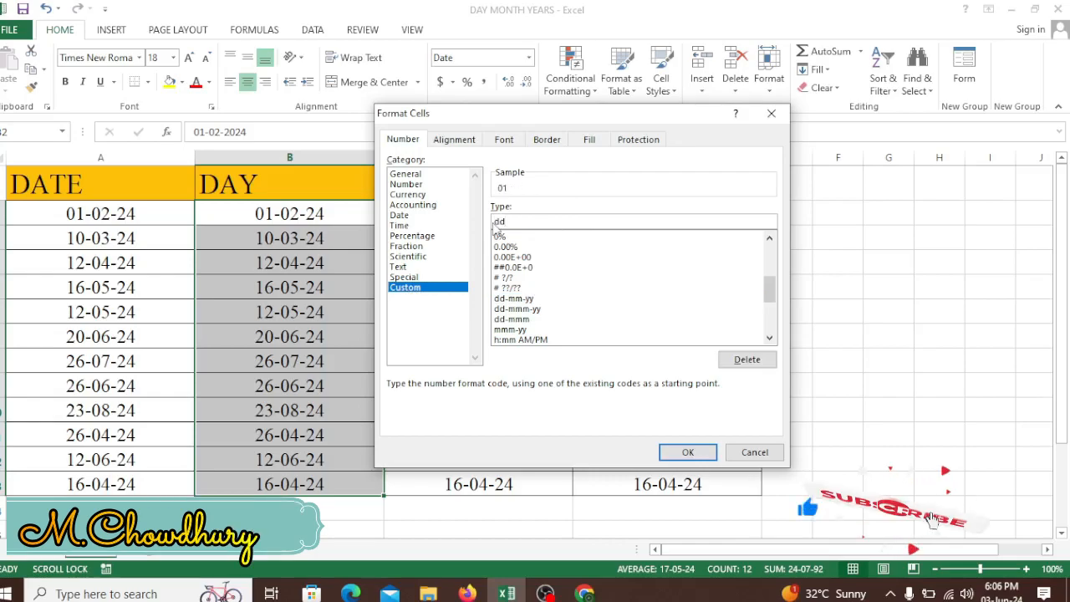
{"action": "left_click", "coordinate": [690, 451]}
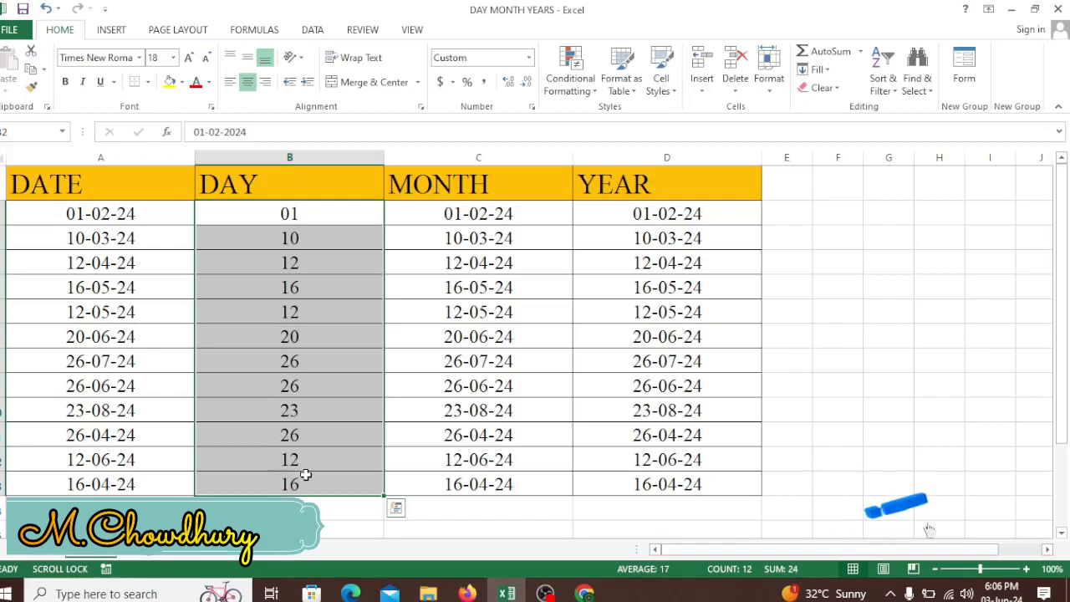
Step: Apply the custom number format mm to all dates in the MONTH column
{"action": "left_click", "coordinate": [508, 214]}
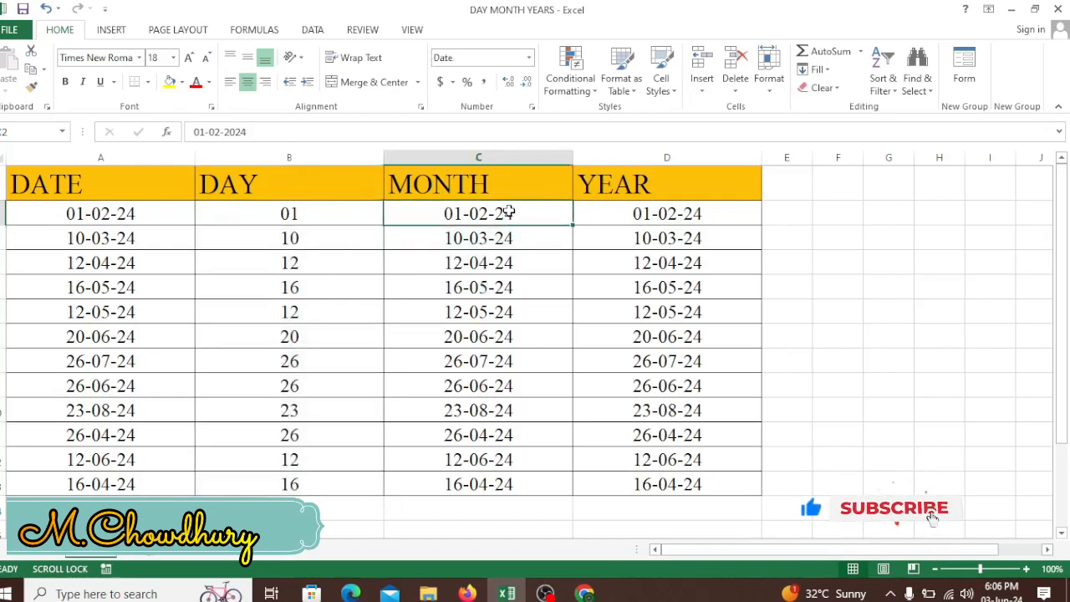
{"action": "left_click_drag", "start_coordinate": [508, 214], "coordinate": [506, 487]}
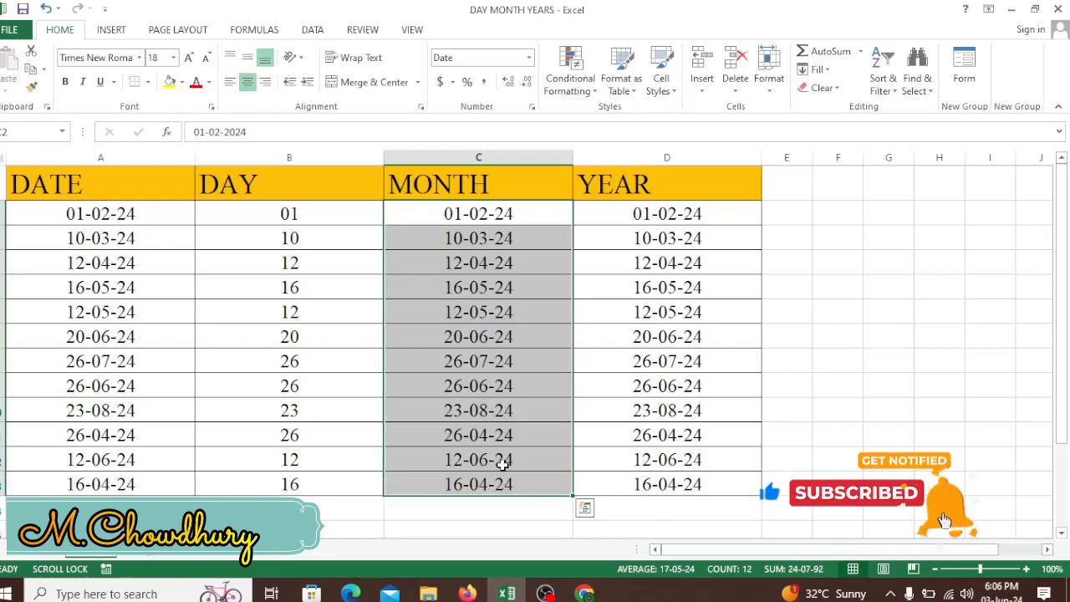
{"action": "key", "text": "ctrl+1"}
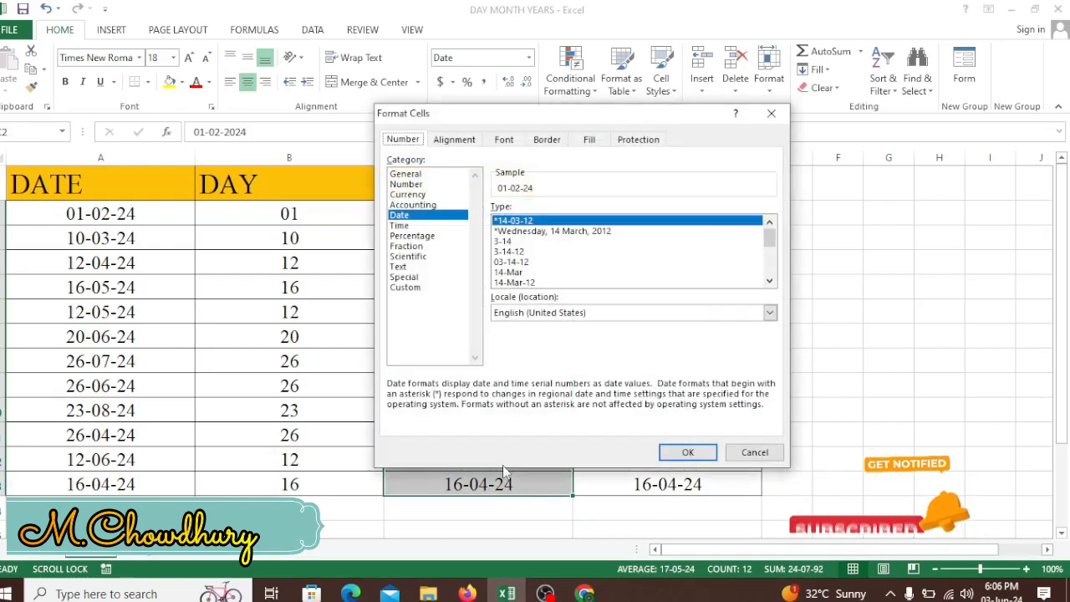
{"action": "left_click", "coordinate": [424, 290]}
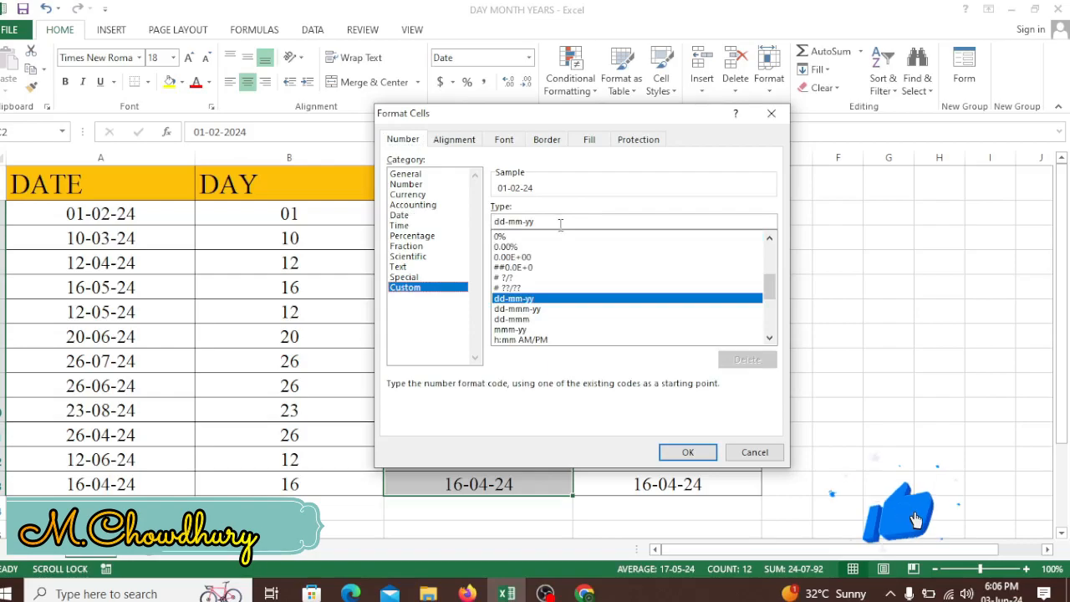
{"action": "type", "text": "mm"}
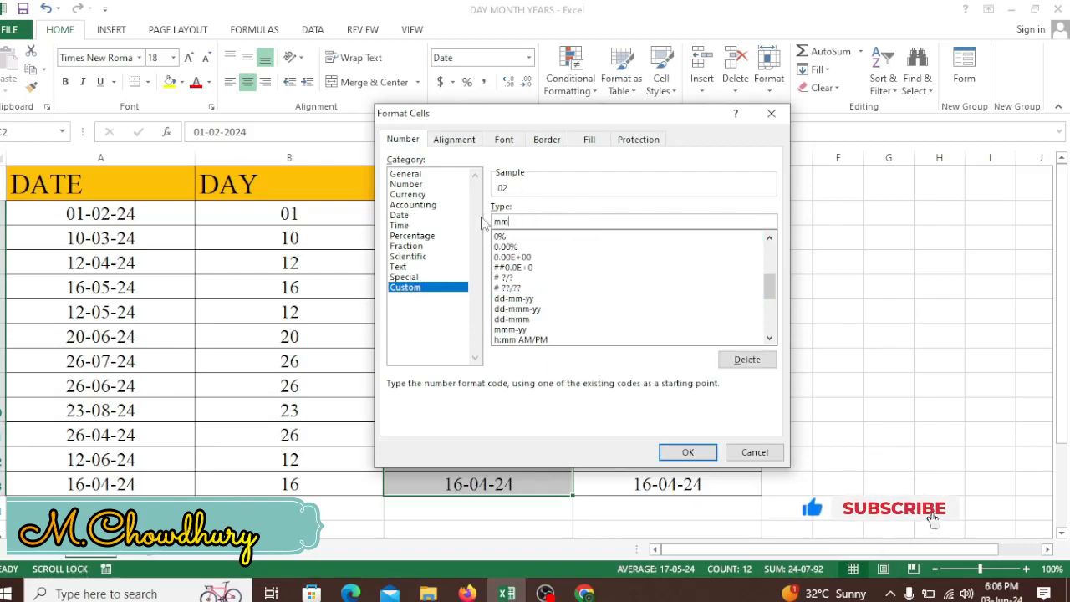
{"action": "left_click", "coordinate": [688, 452]}
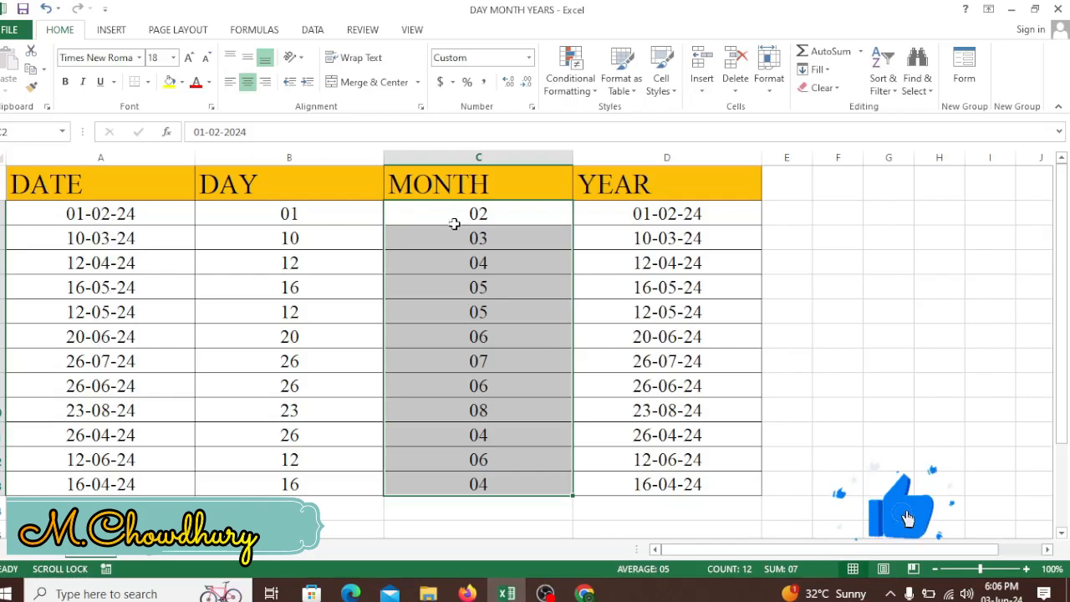
Step: Apply the custom number format yyyy to all dates in the YEAR column
{"action": "left_click", "coordinate": [663, 214]}
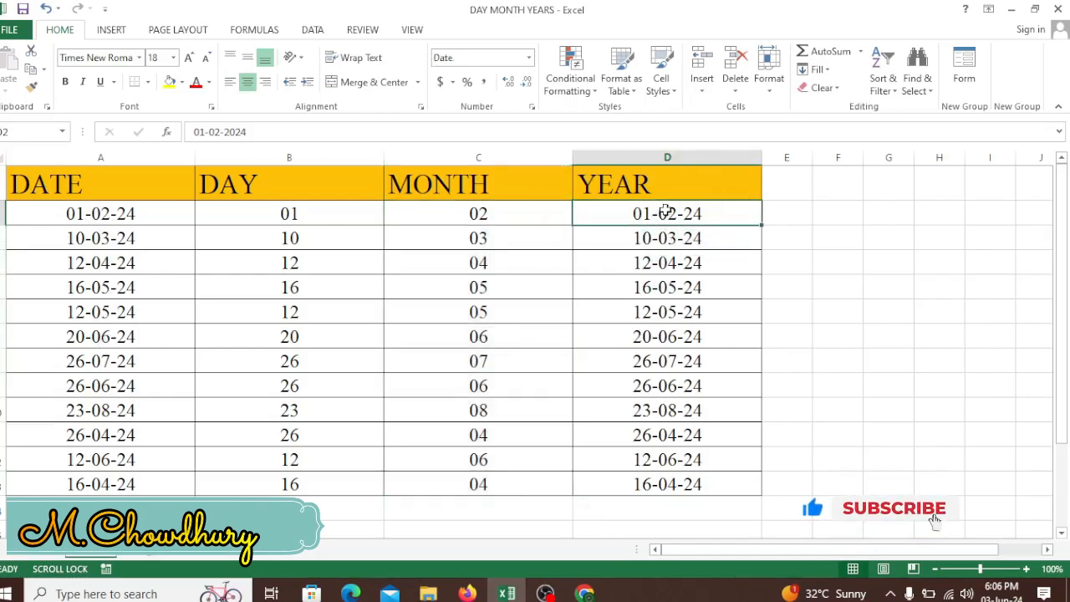
{"action": "left_click_drag", "start_coordinate": [664, 209], "coordinate": [678, 472]}
{"action": "key", "text": "ctrl+1"}
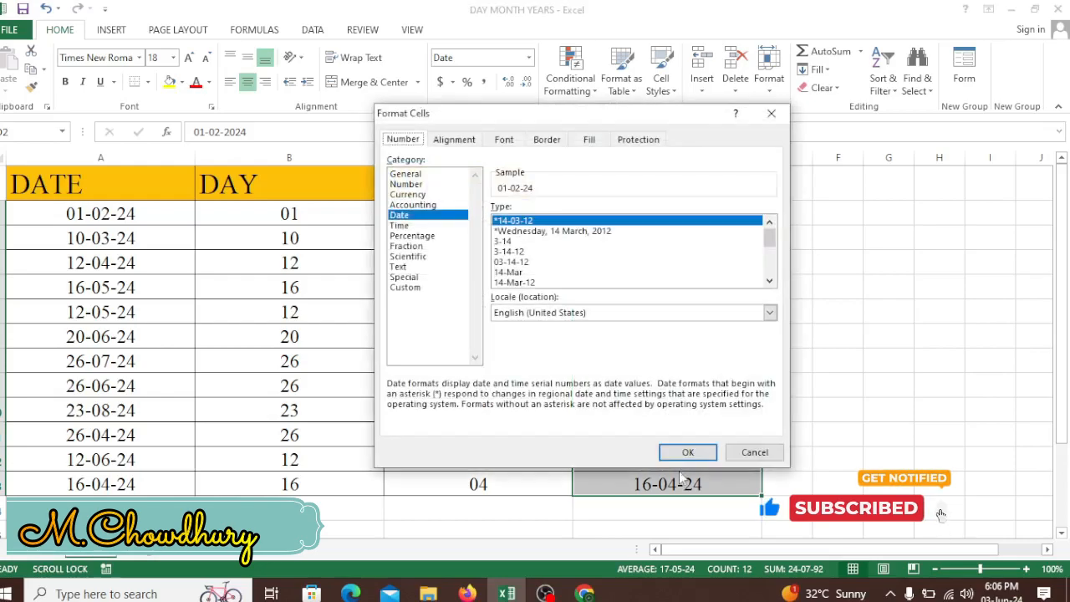
{"action": "left_click", "coordinate": [406, 287]}
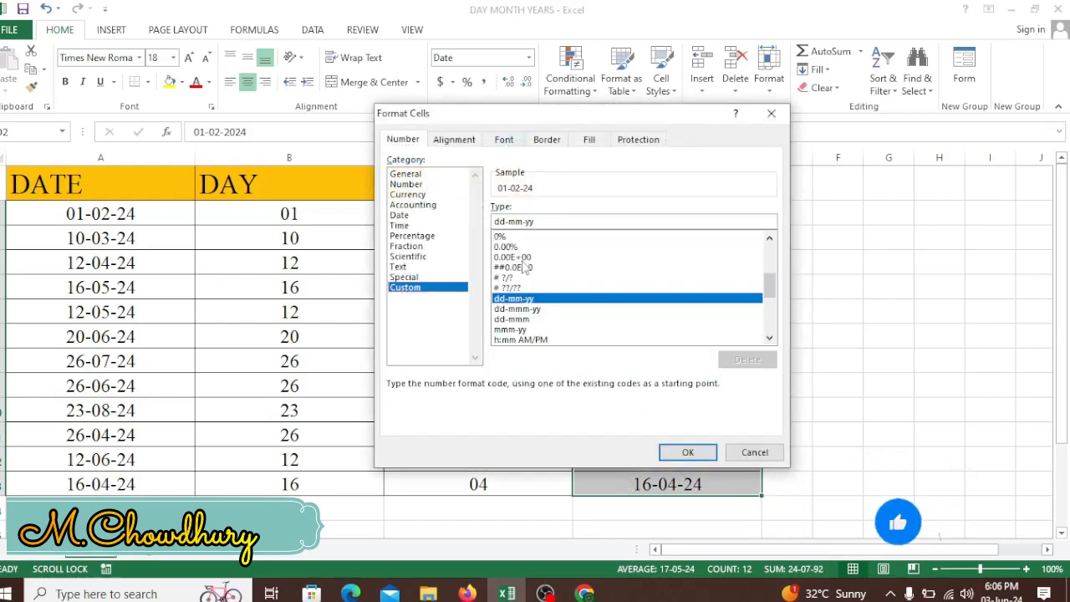
{"action": "left_click_drag", "start_coordinate": [539, 224], "coordinate": [480, 227]}
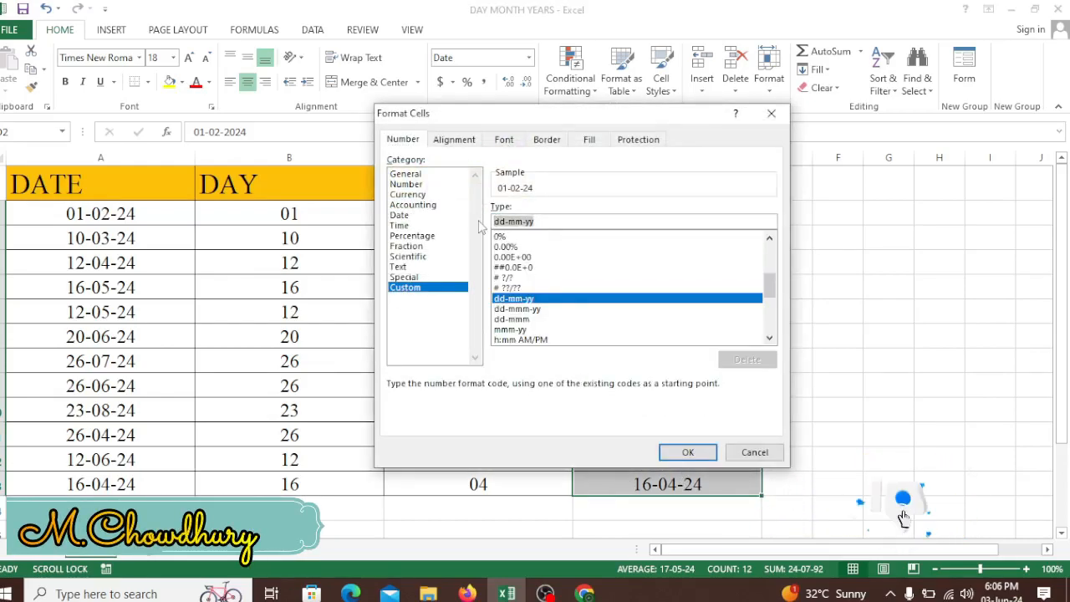
{"action": "type", "text": "yy"}
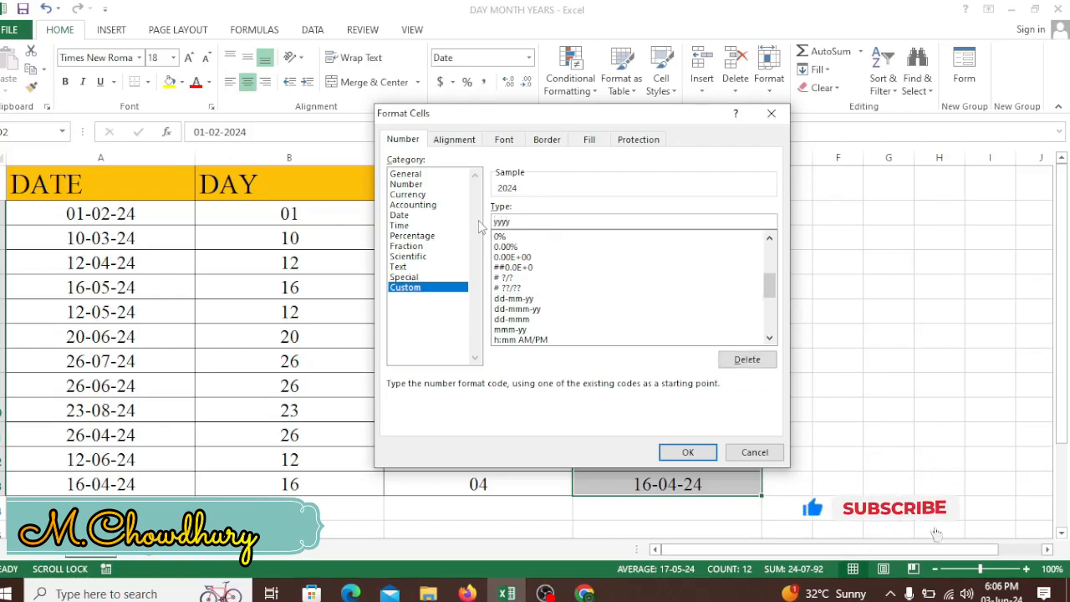
{"action": "left_click", "coordinate": [687, 452]}
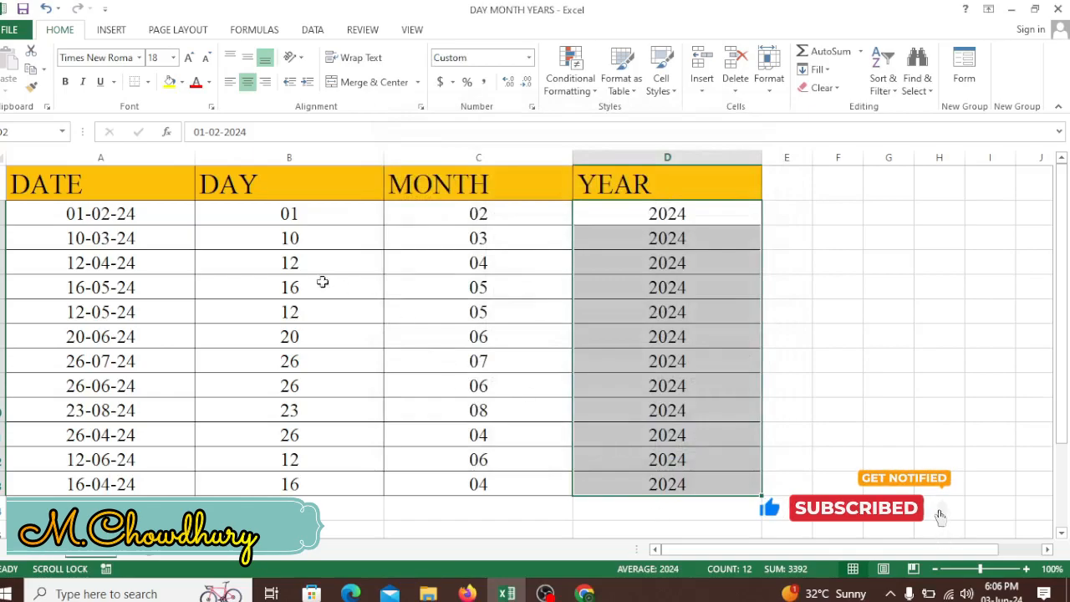
Step: Clear all values below the headers in the DAY, MONTH and YEAR columns
{"action": "left_click", "coordinate": [294, 222]}
{"action": "left_click", "coordinate": [478, 212]}
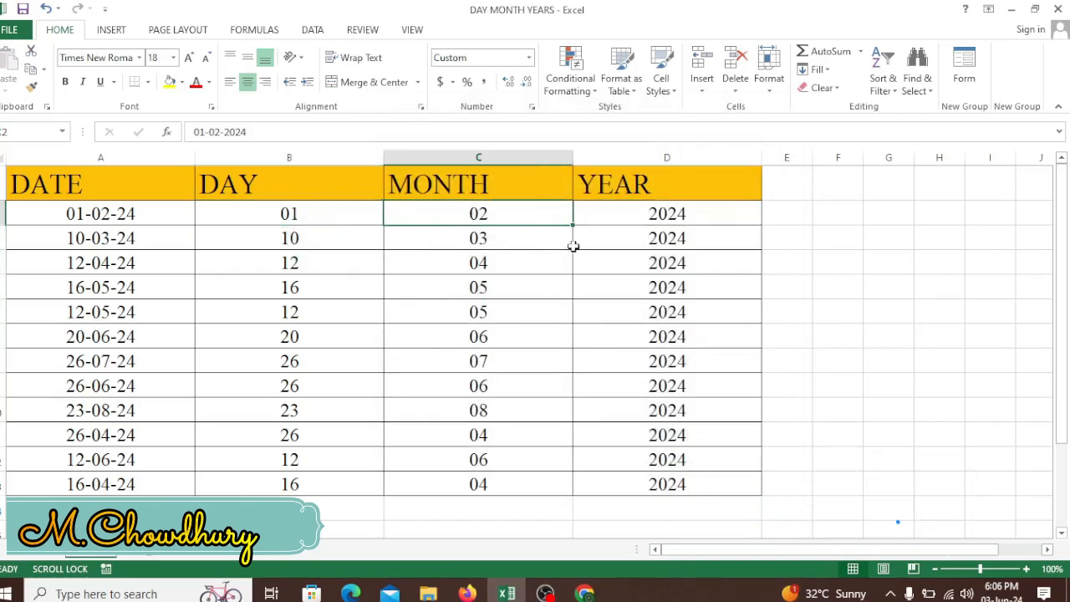
{"action": "left_click", "coordinate": [303, 222]}
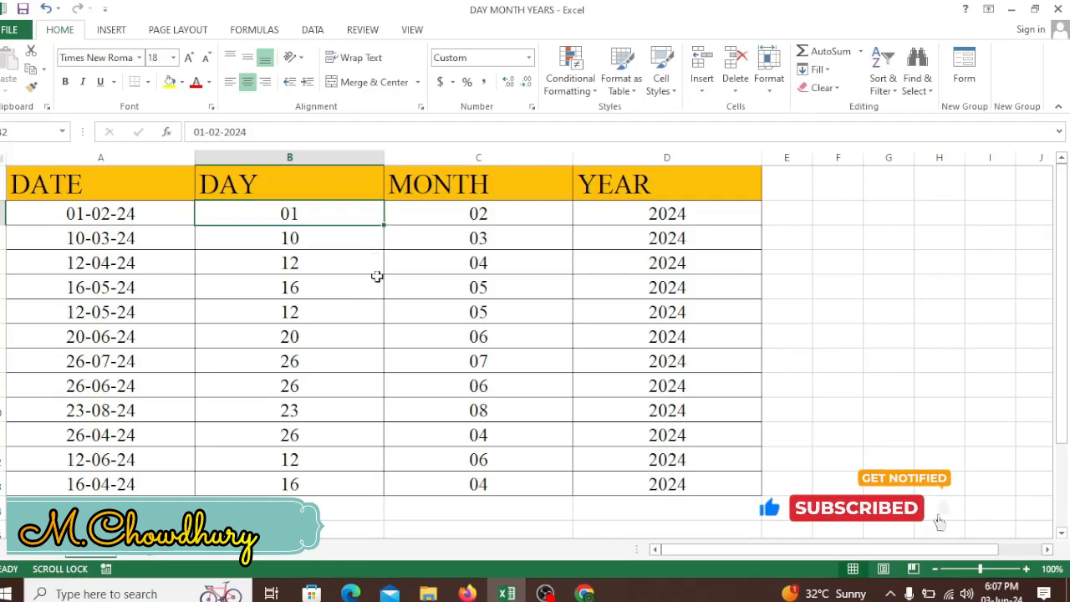
{"action": "left_click_drag", "start_coordinate": [344, 212], "coordinate": [694, 482]}
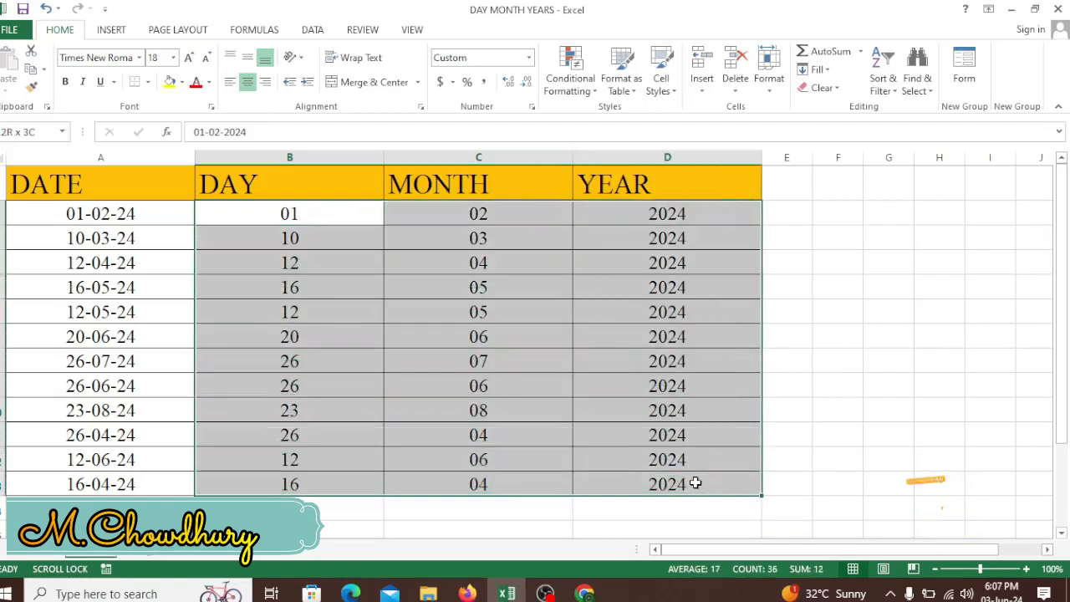
{"action": "key", "text": "Delete"}
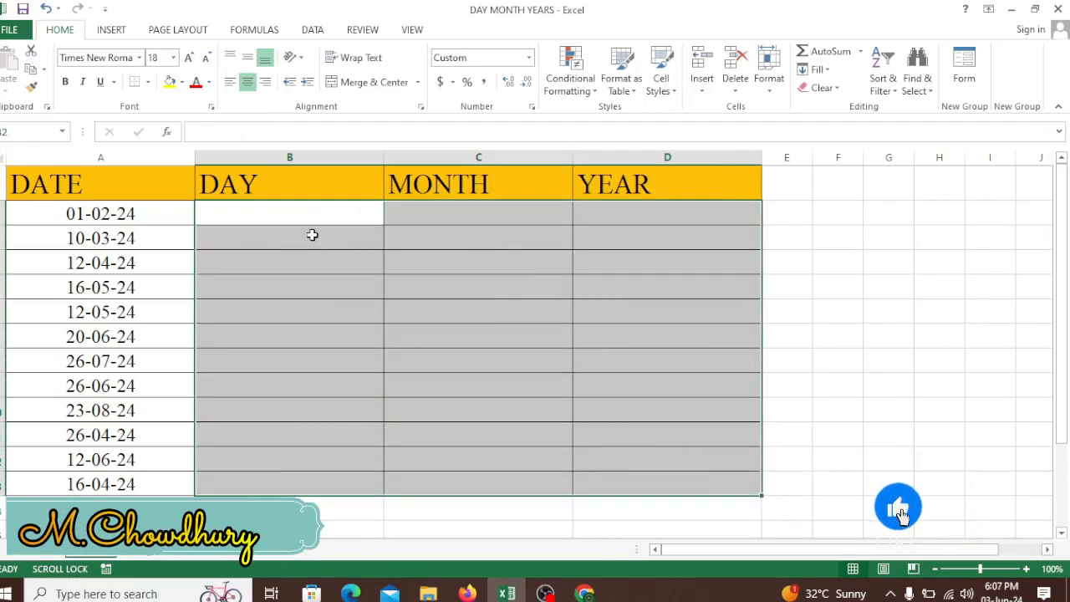
{"action": "left_click", "coordinate": [310, 220]}
Step: Copy all dates from the DATE column into the empty DAY, MONTH and YEAR columns and end the copy mode
{"action": "left_click_drag", "start_coordinate": [110, 215], "coordinate": [124, 482]}
{"action": "key", "text": "ctrl+c"}
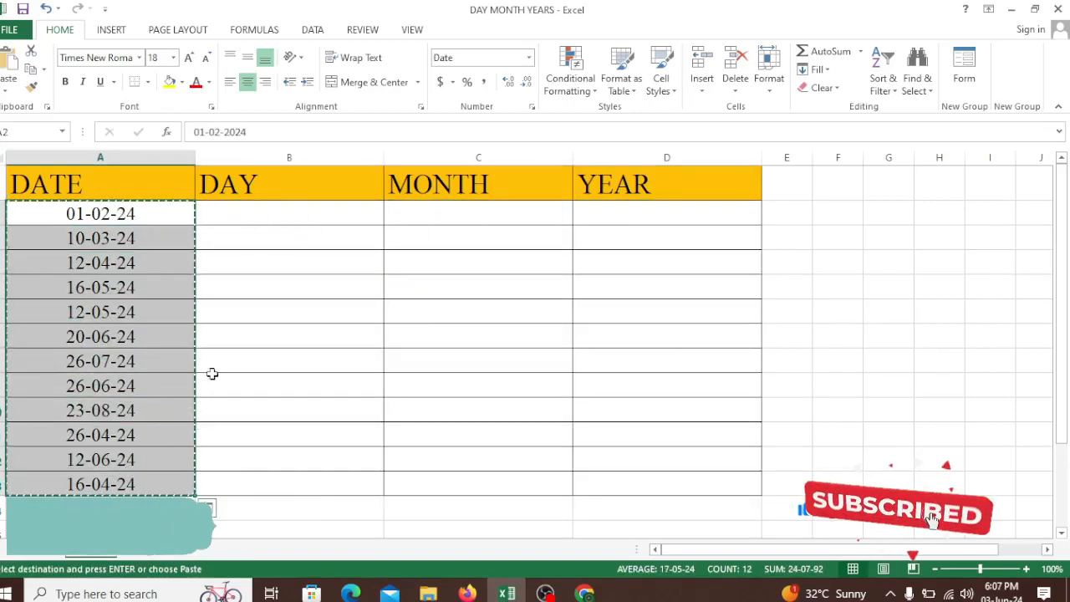
{"action": "left_click_drag", "start_coordinate": [266, 219], "coordinate": [647, 483]}
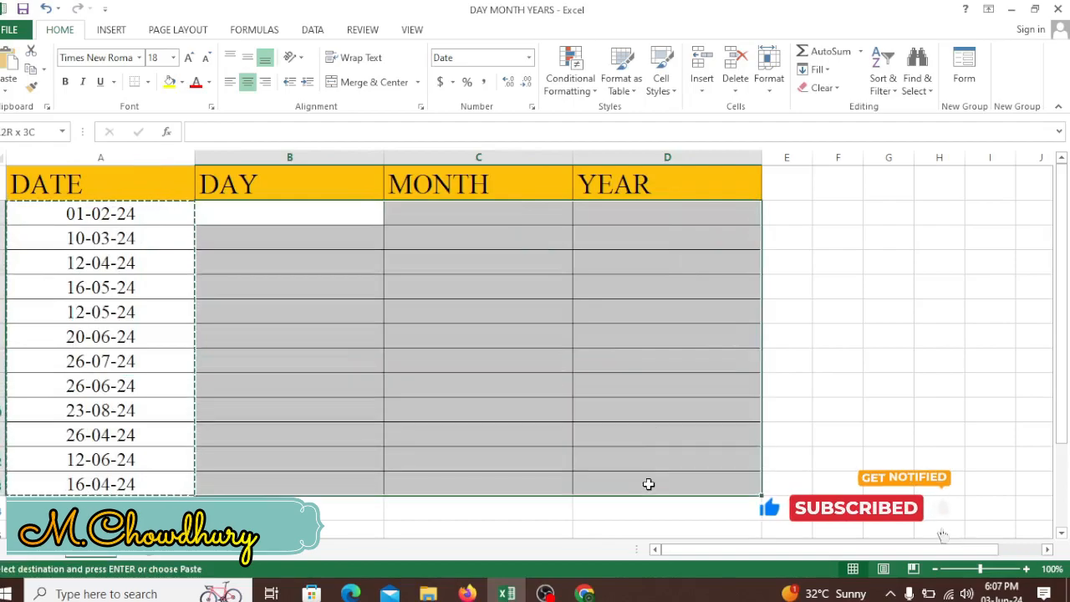
{"action": "key", "text": "ctrl+v"}
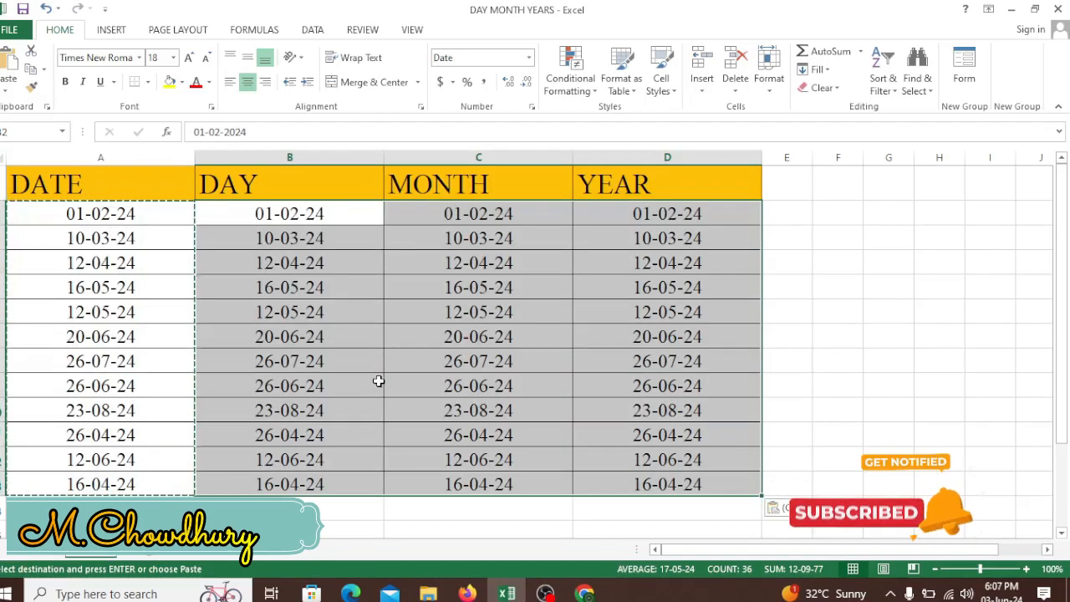
{"action": "double_click", "coordinate": [443, 362]}
{"action": "left_click", "coordinate": [494, 416]}
Step: Apply the custom number format dddd to all dates in the DAY column
{"action": "left_click_drag", "start_coordinate": [313, 214], "coordinate": [307, 484]}
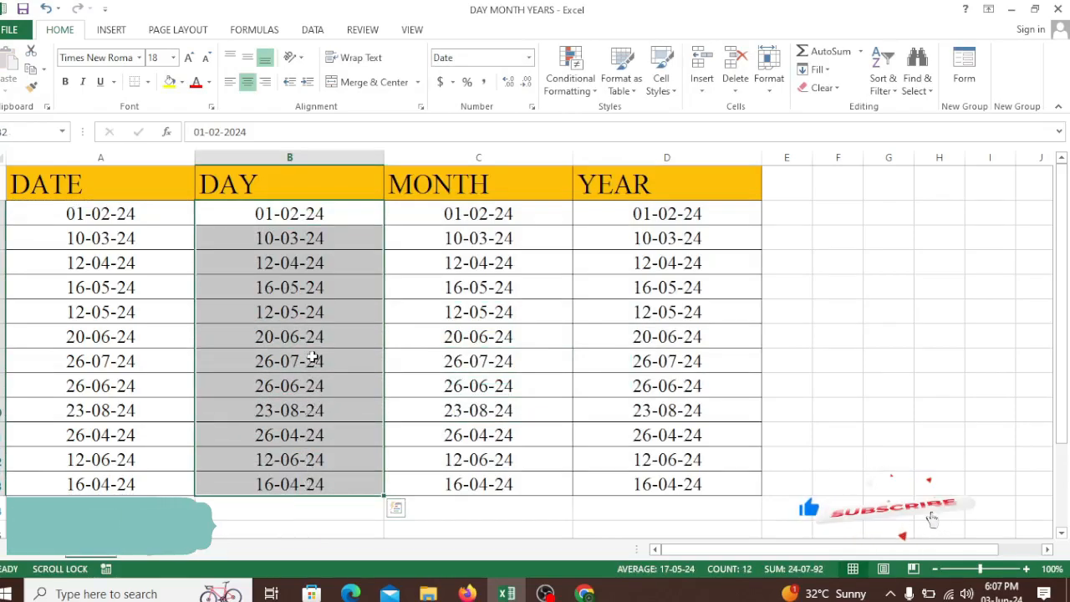
{"action": "key", "text": "ctrl+1"}
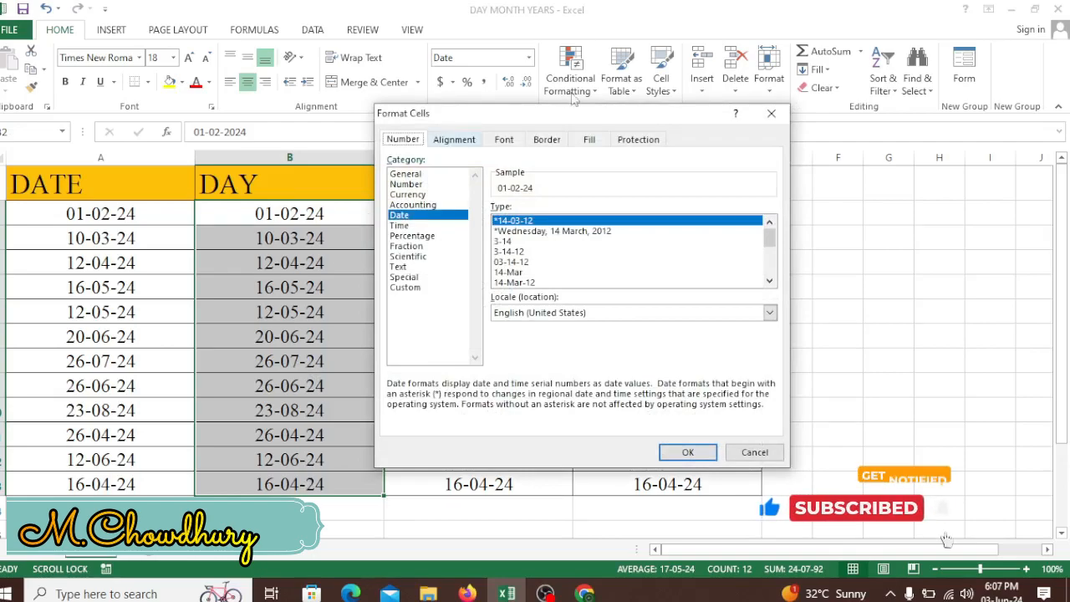
{"action": "left_click", "coordinate": [426, 288]}
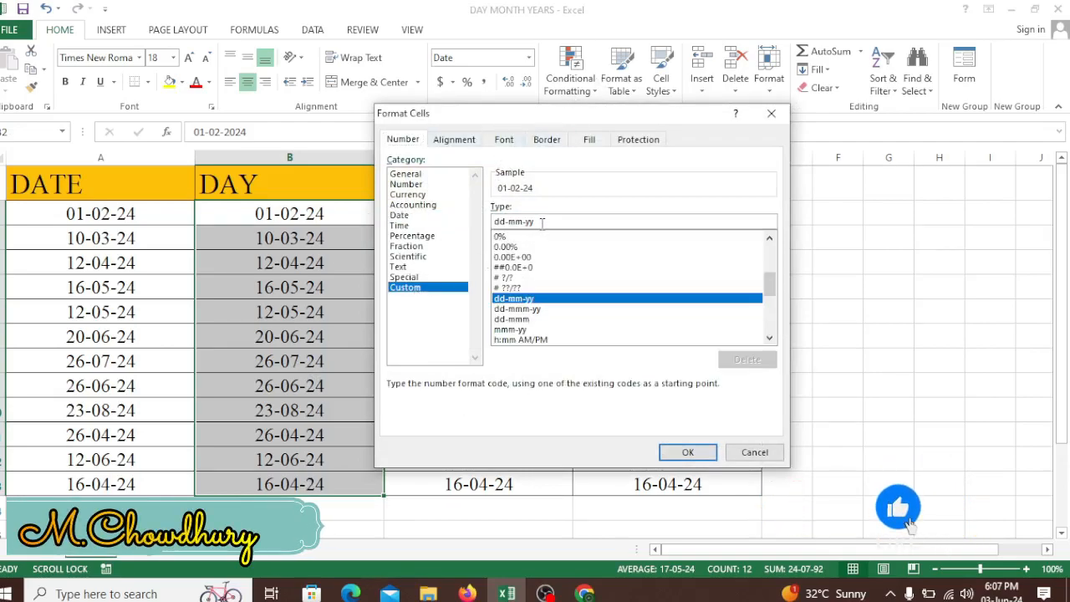
{"action": "left_click_drag", "start_coordinate": [539, 221], "coordinate": [495, 220]}
{"action": "type", "text": "d"}
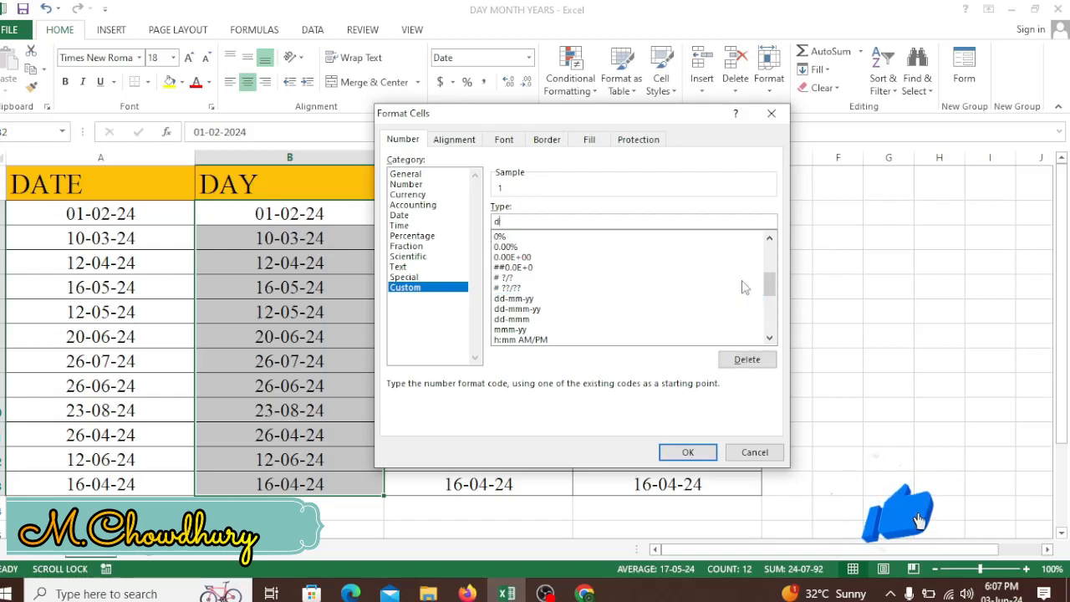
{"action": "type", "text": "ddd"}
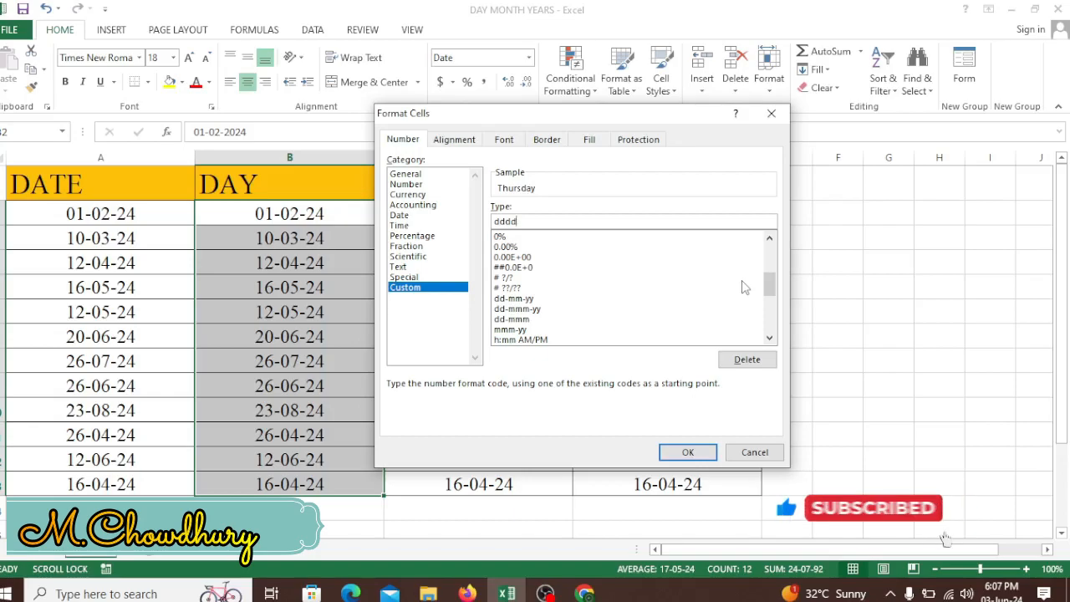
{"action": "left_click", "coordinate": [687, 452]}
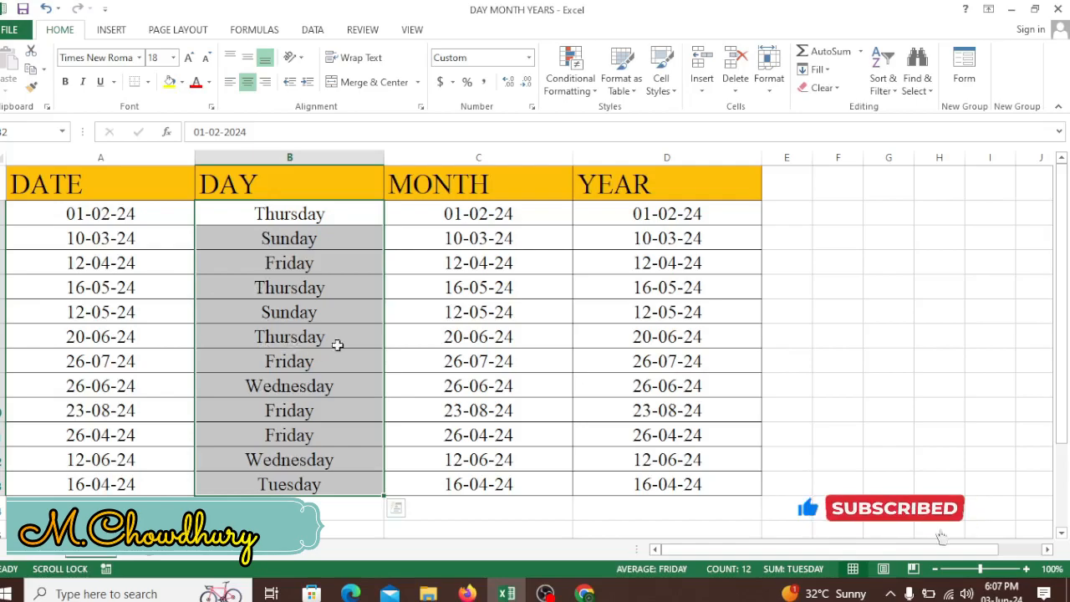
Step: Apply the custom number format mmmm to all dates in the MONTH column
{"action": "left_click", "coordinate": [485, 215]}
{"action": "left_click_drag", "start_coordinate": [494, 216], "coordinate": [490, 481]}
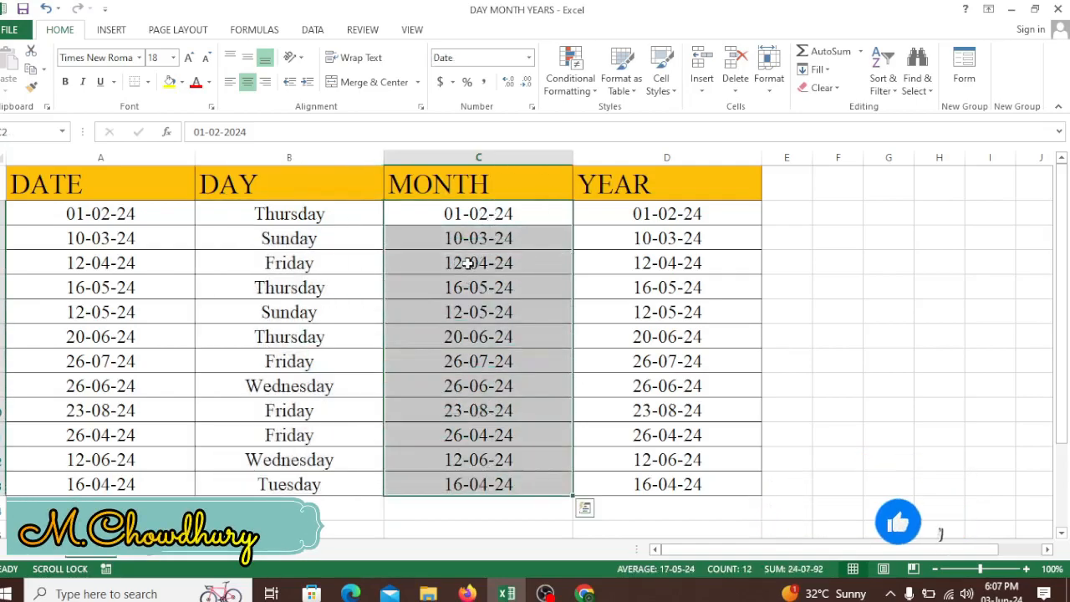
{"action": "key", "text": "ctrl+1"}
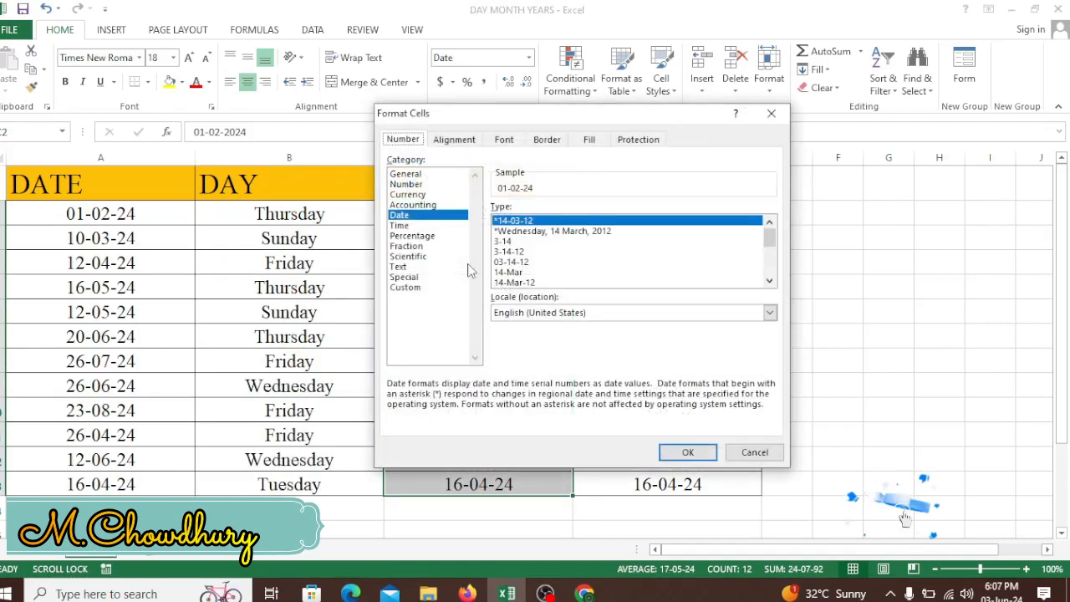
{"action": "left_click", "coordinate": [416, 291]}
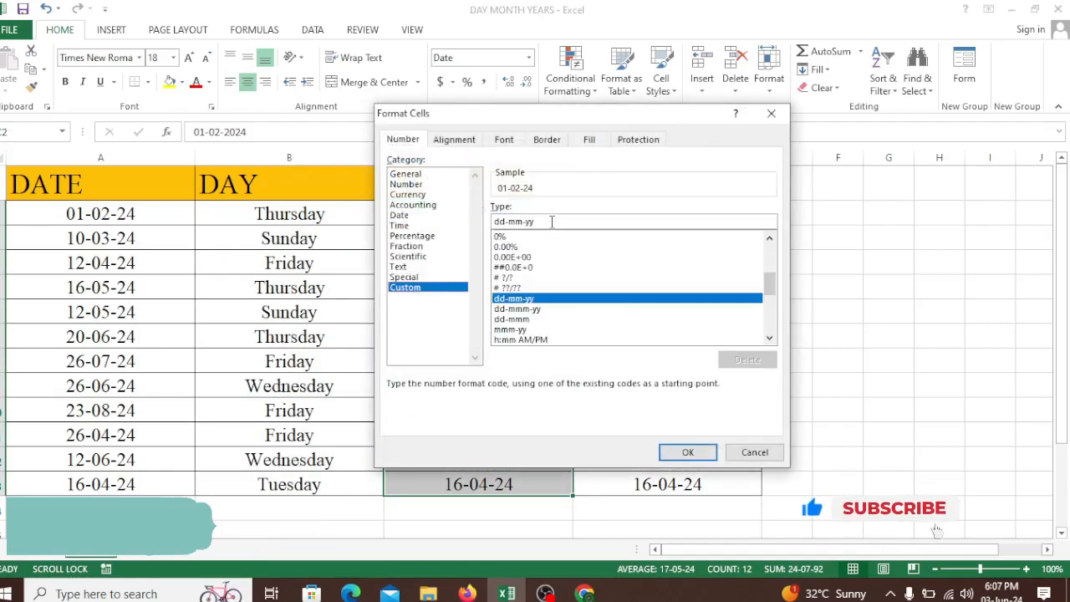
{"action": "type", "text": "mmmm"}
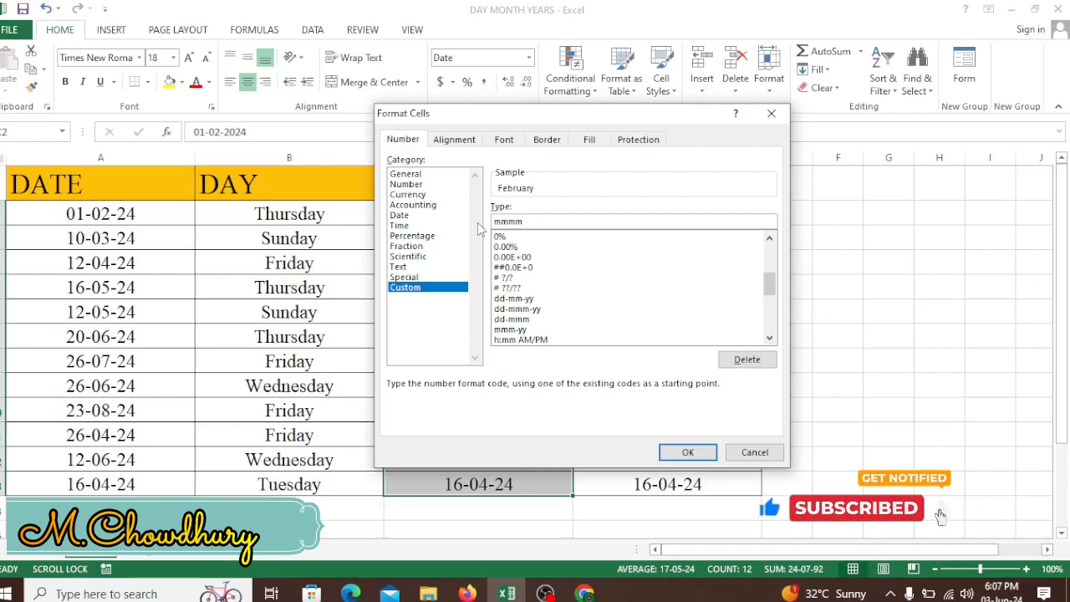
{"action": "left_click", "coordinate": [687, 453]}
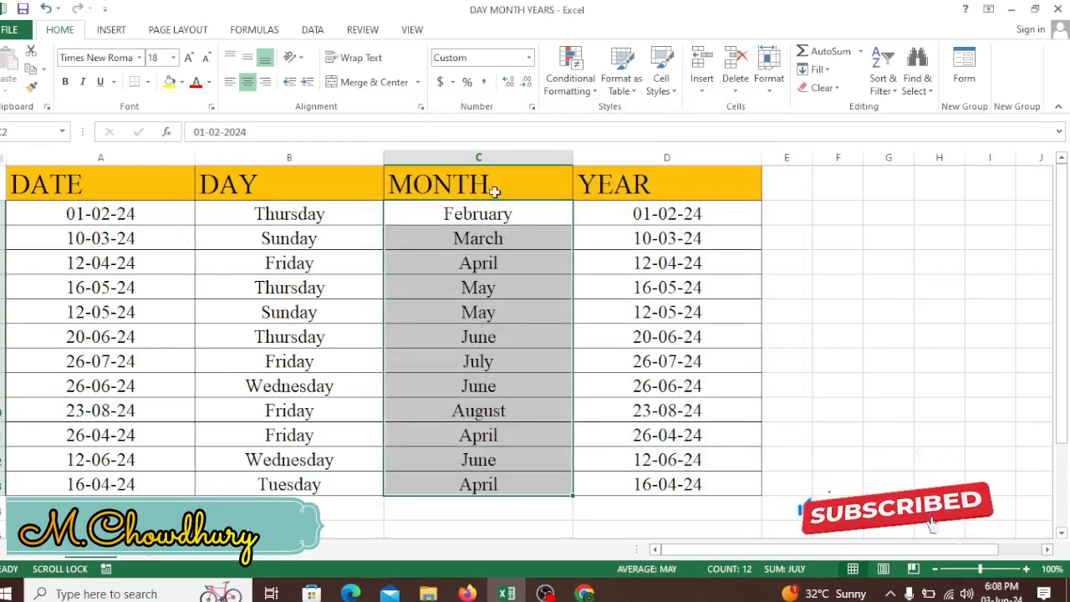
Step: Format all newly pasted dates in the YEAR column with the custom number format yyyy
{"action": "left_click", "coordinate": [642, 215]}
{"action": "left_click_drag", "start_coordinate": [642, 216], "coordinate": [660, 477]}
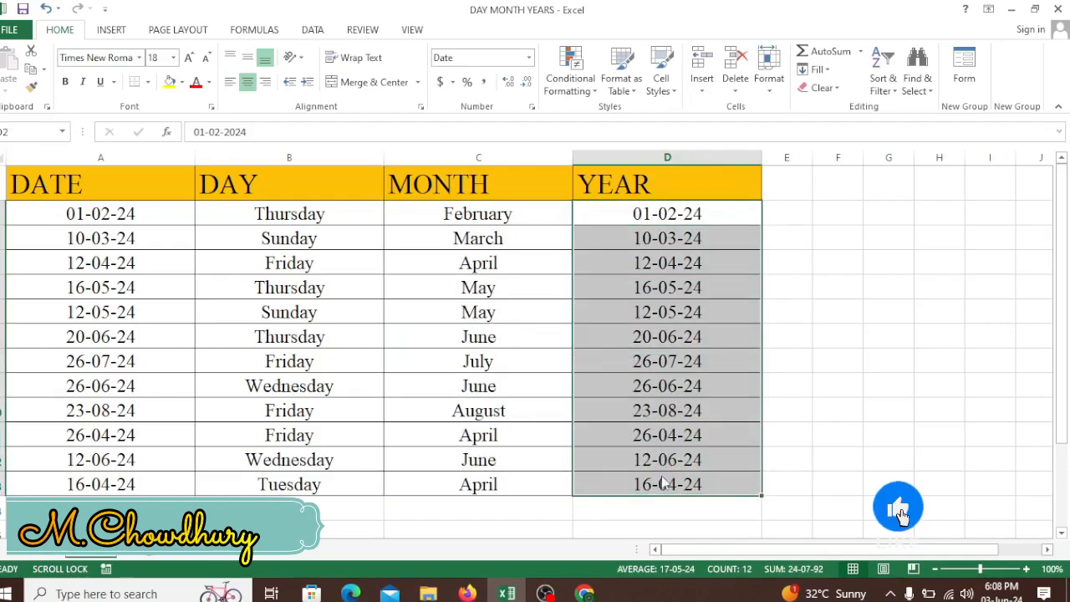
{"action": "key", "text": "ctrl+1"}
{"action": "left_click", "coordinate": [401, 288]}
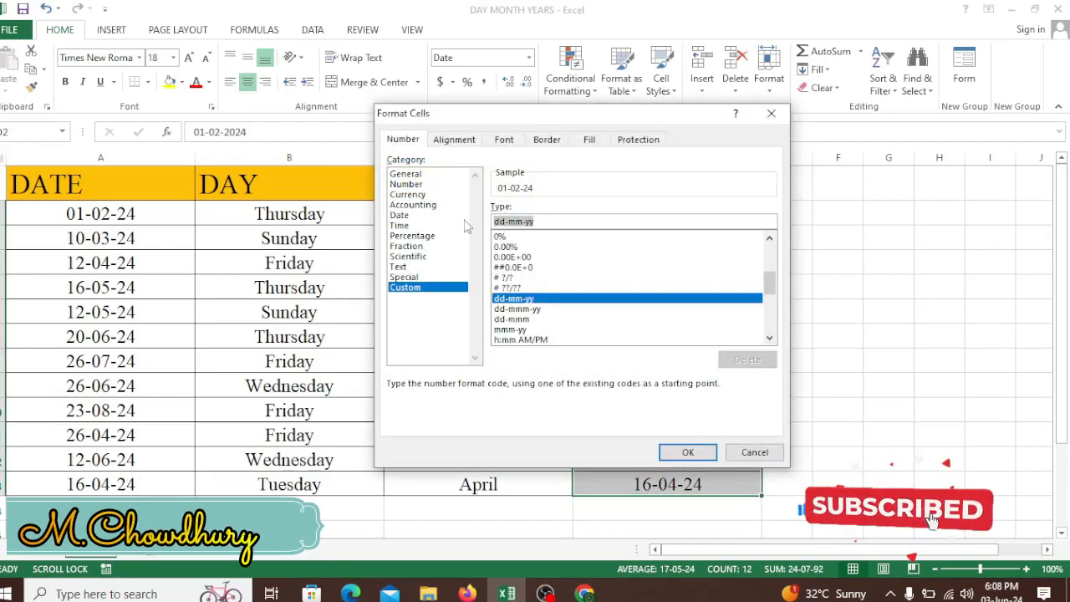
{"action": "type", "text": "yyyy"}
{"action": "left_click", "coordinate": [687, 451]}
{"action": "left_click", "coordinate": [372, 241]}
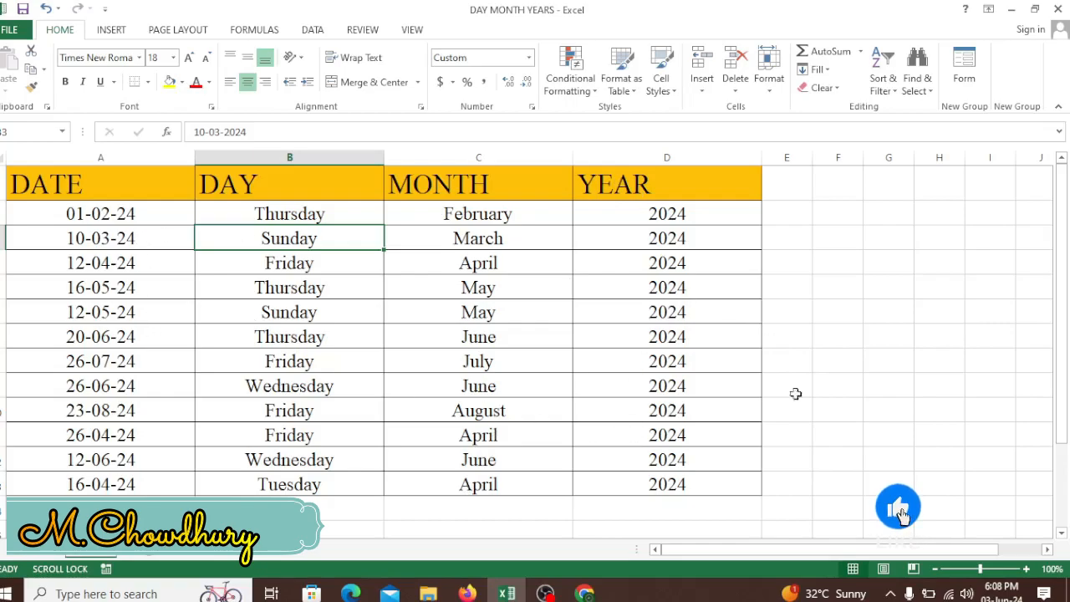
{"action": "left_click", "coordinate": [604, 303]}
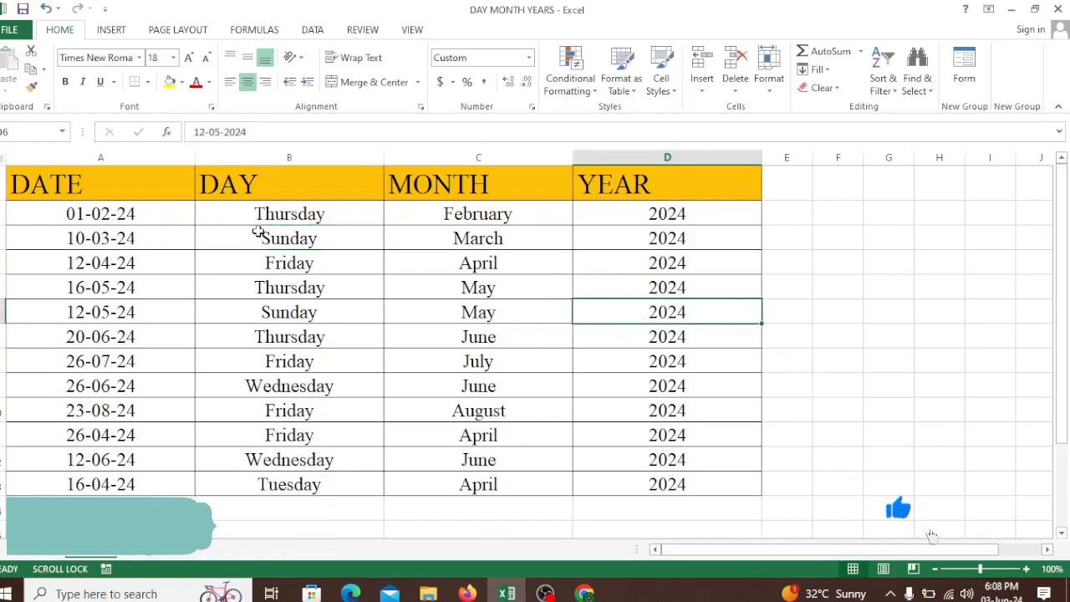
{"action": "left_click", "coordinate": [531, 360]}
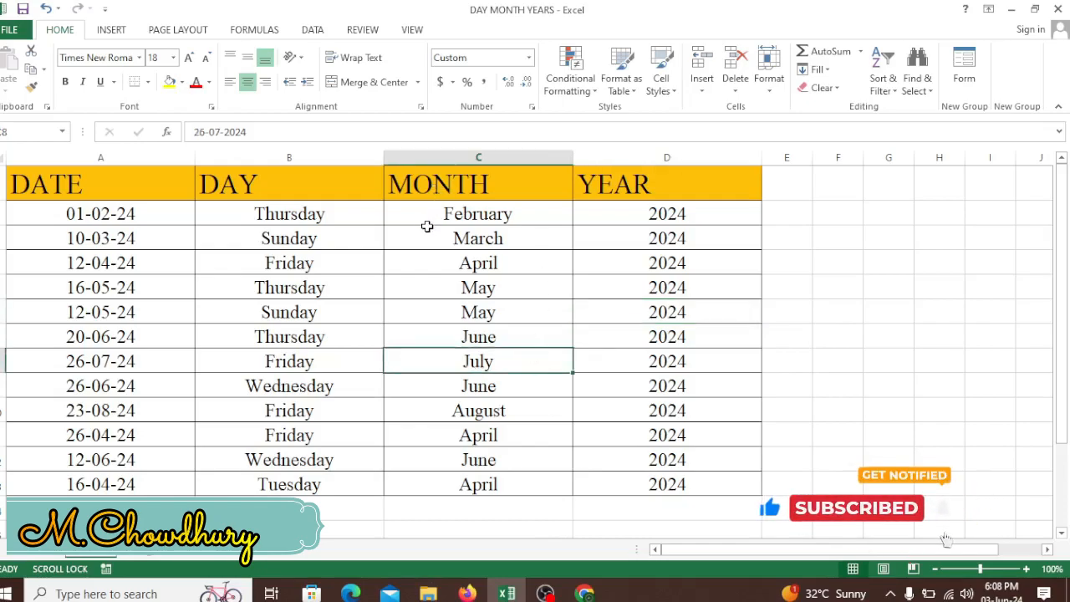